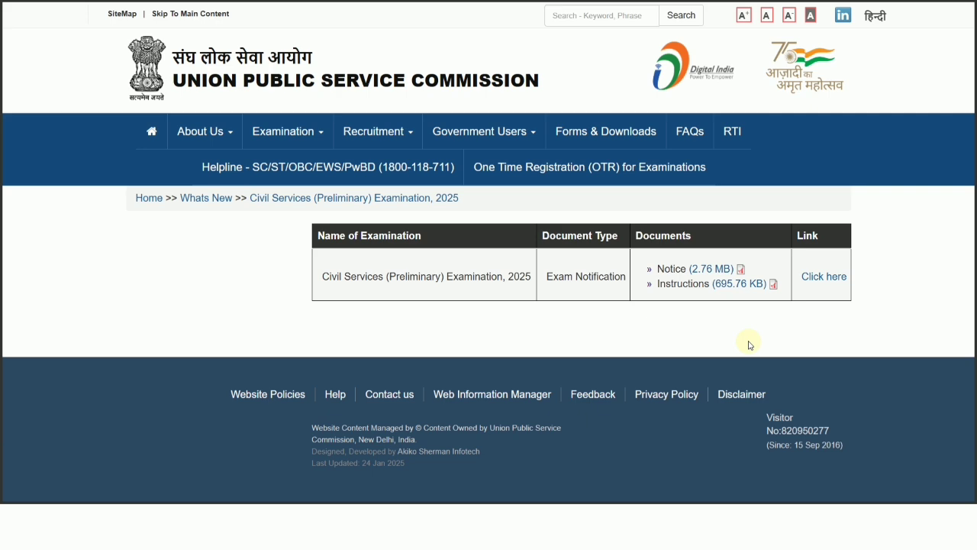
# Step: Switch to the Internet Cafe YouTube channel, browse its latest videos, and return to the UPSC examination notice page
pyautogui.hotkey('alt', 'Tab')
pyautogui.hotkey('alt', 'Tab')
pyautogui.hotkey('alt', 'Tab')
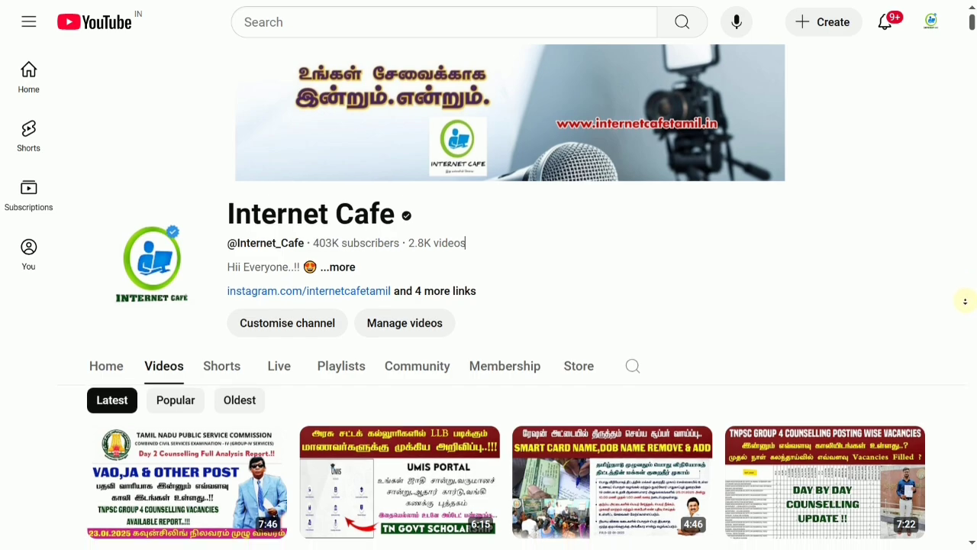
pyautogui.scroll(-7, 965, 301)
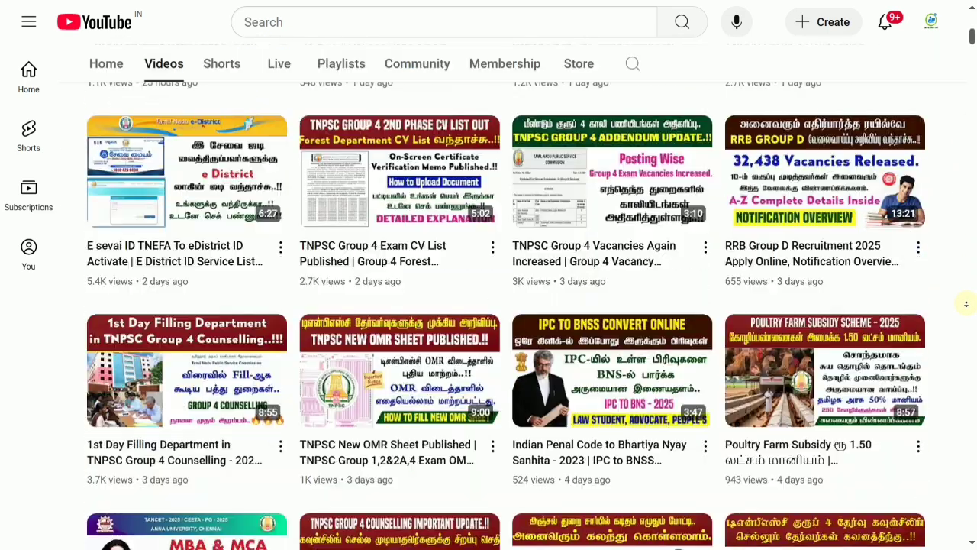
pyautogui.scroll(-6, 966, 303)
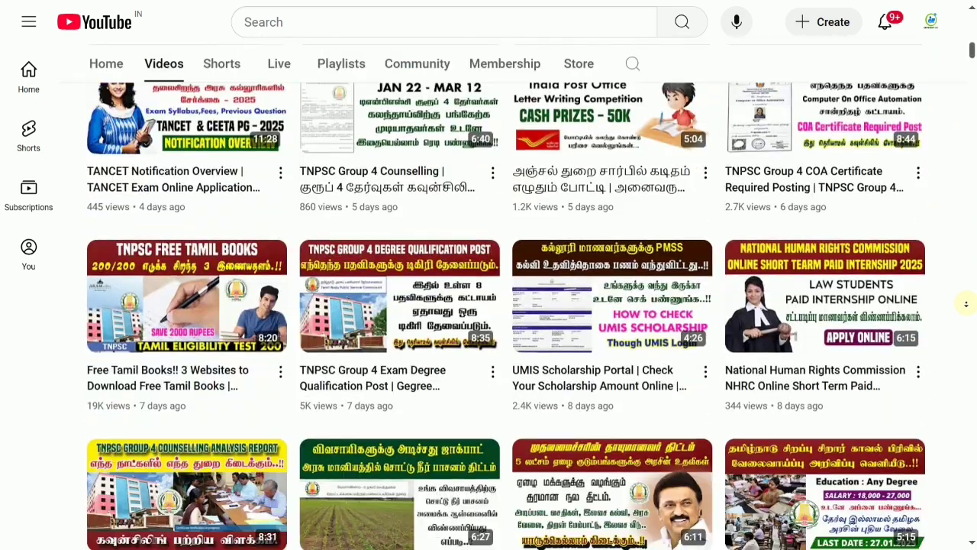
pyautogui.scroll(-6, 966, 303)
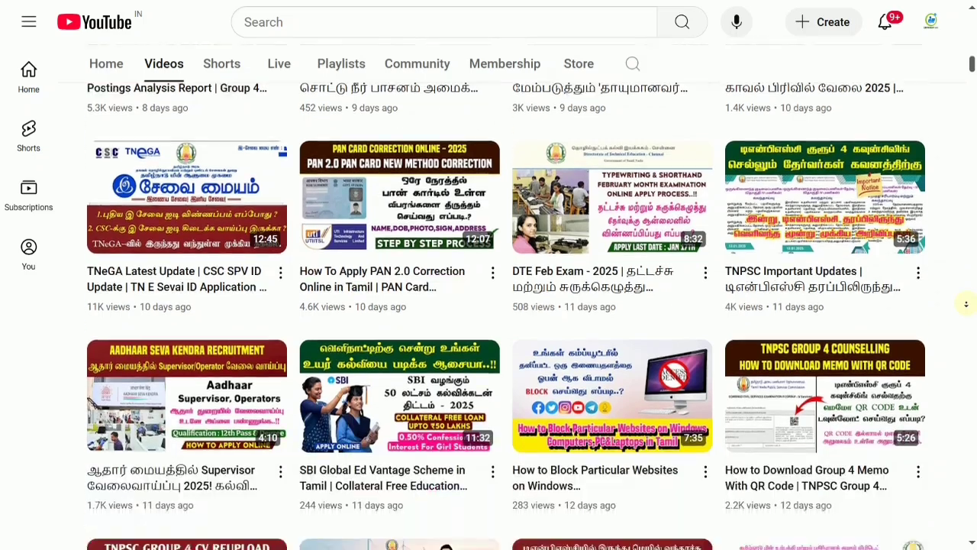
pyautogui.scroll(-4, 966, 303)
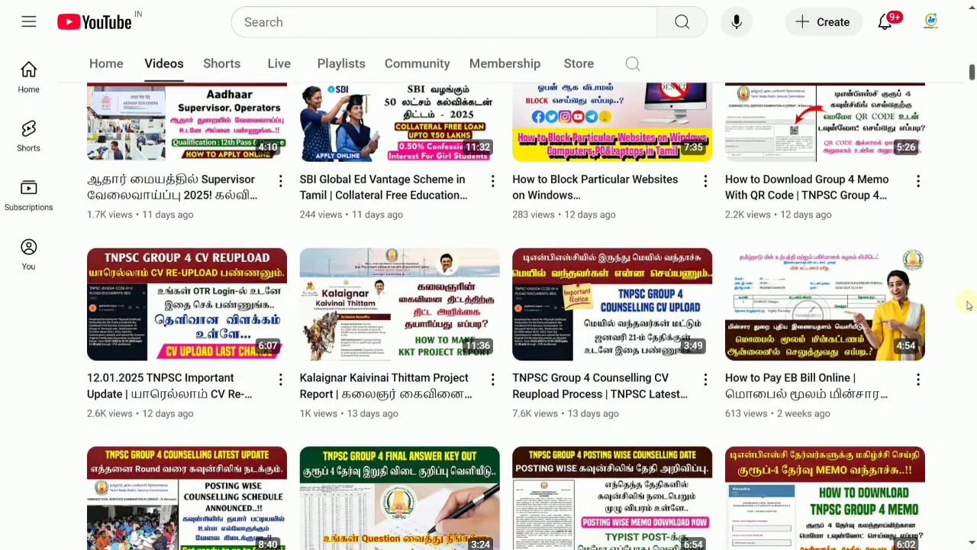
pyautogui.hotkey('alt', 'Tab')
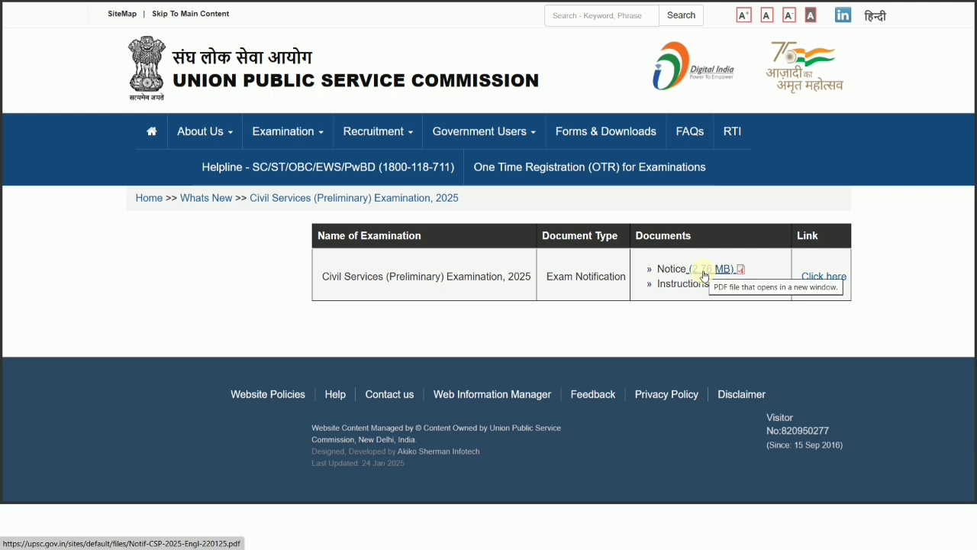
# Step: Switch to the logged-in UPSC page that lists the examinations open for application
pyautogui.hotkey('alt', 'Tab')
pyautogui.hotkey('alt', 'Tab')
pyautogui.hotkey('alt', 'Tab')
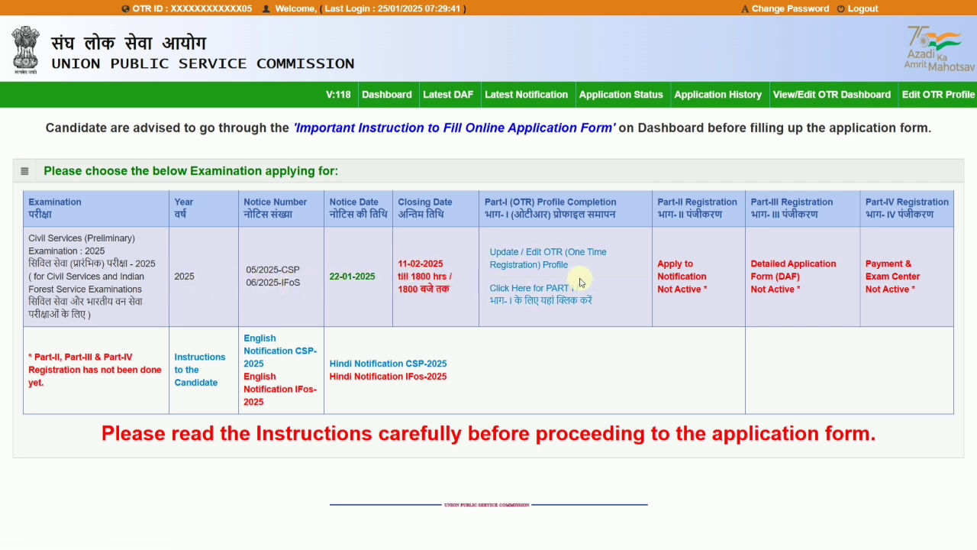
# Step: Switch to the UPSC One Time Registration login page and select Mobile Number as the login mode
pyautogui.hotkey('alt', 'Tab')
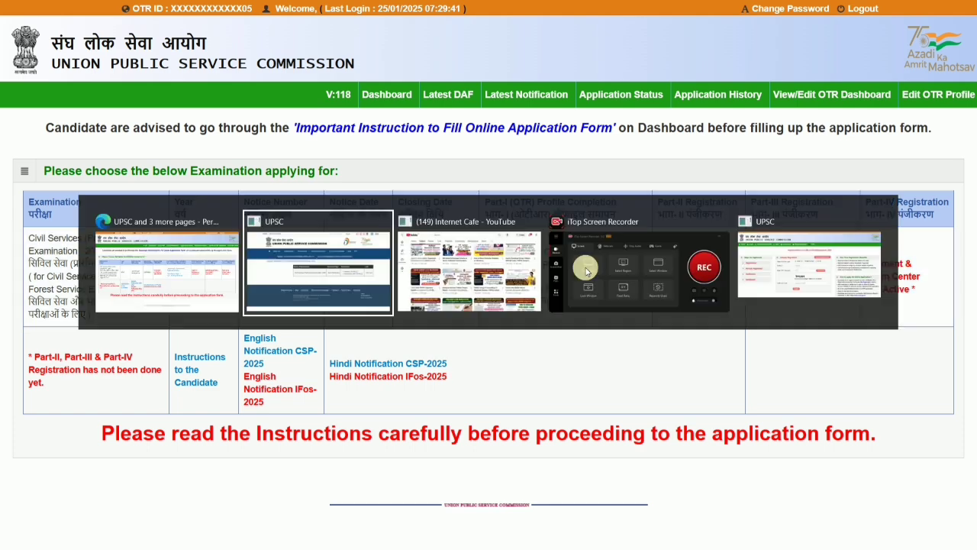
pyautogui.hotkey('alt', 'Tab')
pyautogui.hotkey('alt', 'Tab')
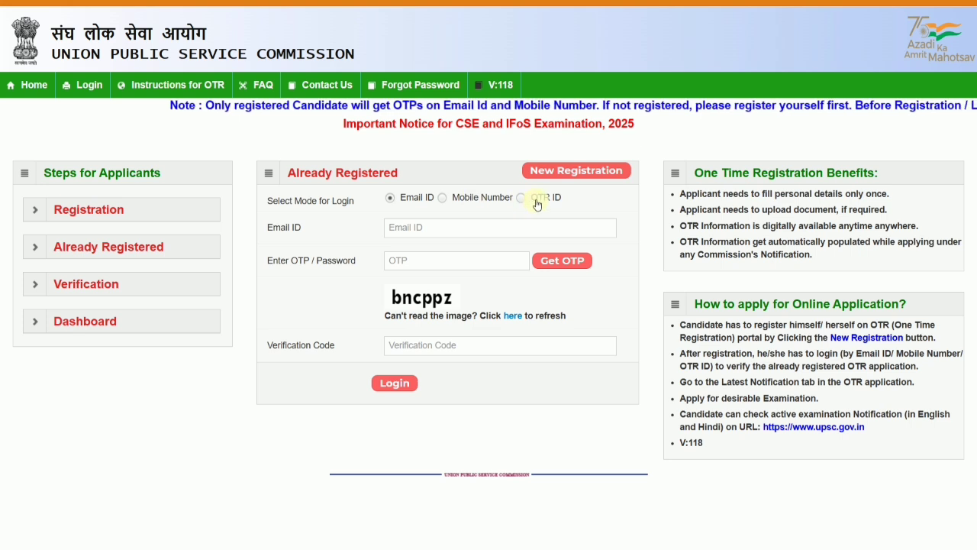
pyautogui.click(468, 201)
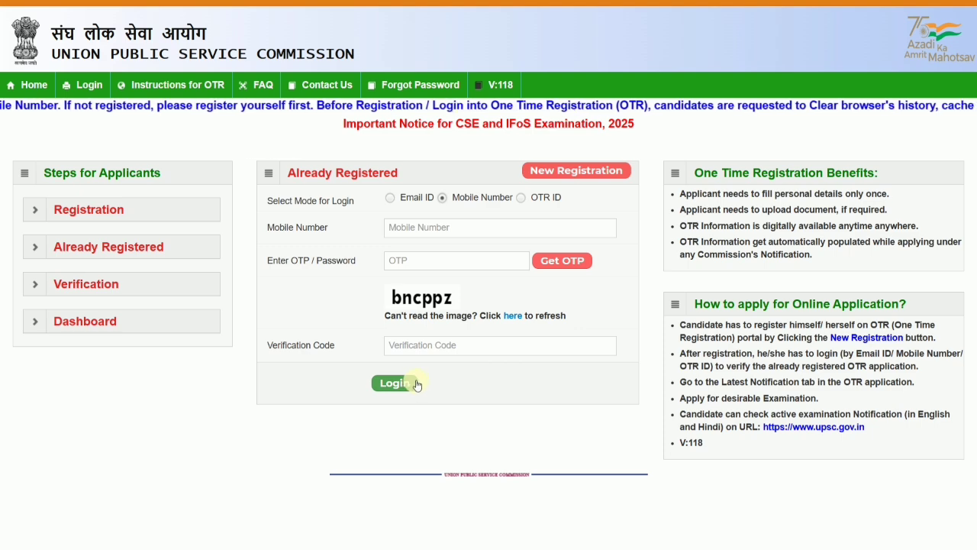
# Step: Return to the logged-in UPSC portal and read the application form instructions on its dashboard
pyautogui.hotkey('alt', 'Tab')
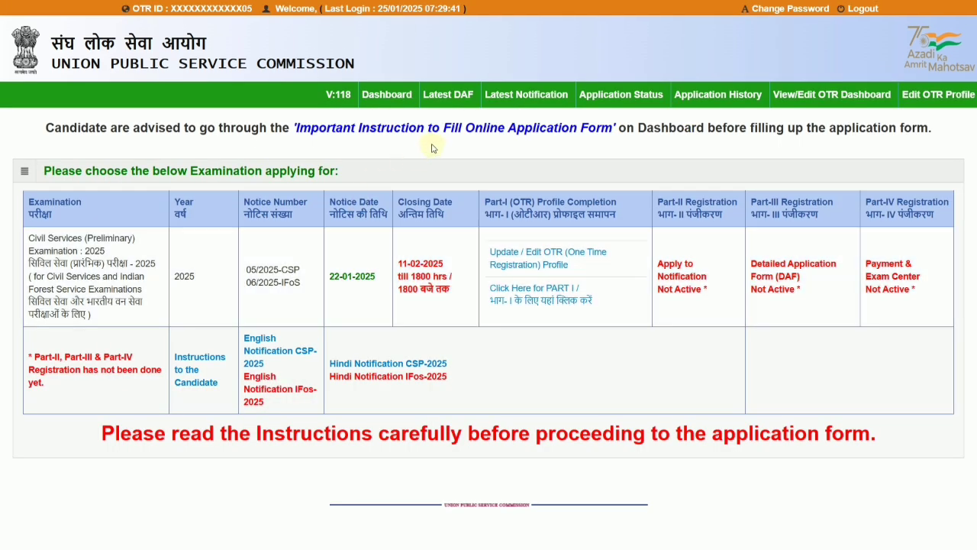
pyautogui.click(390, 95)
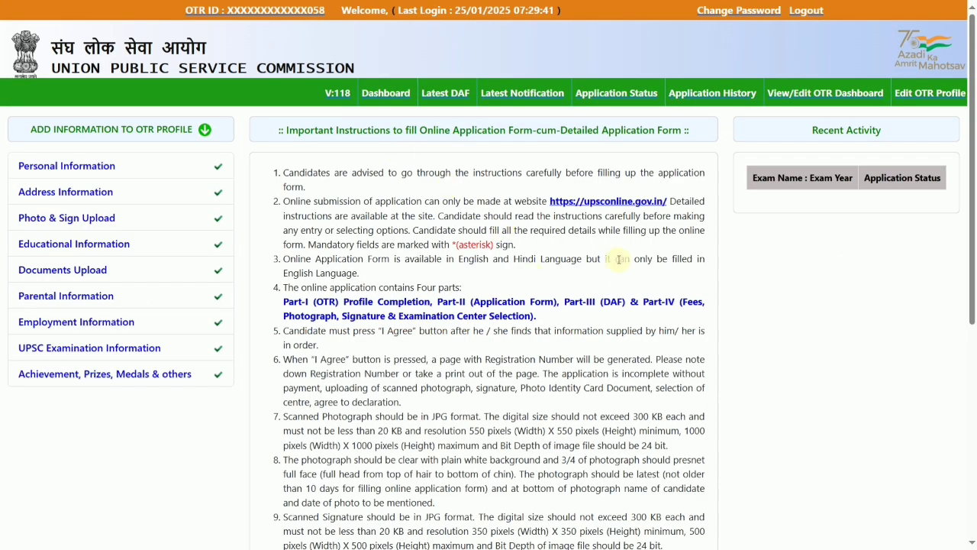
pyautogui.scroll(-5, 602, 264)
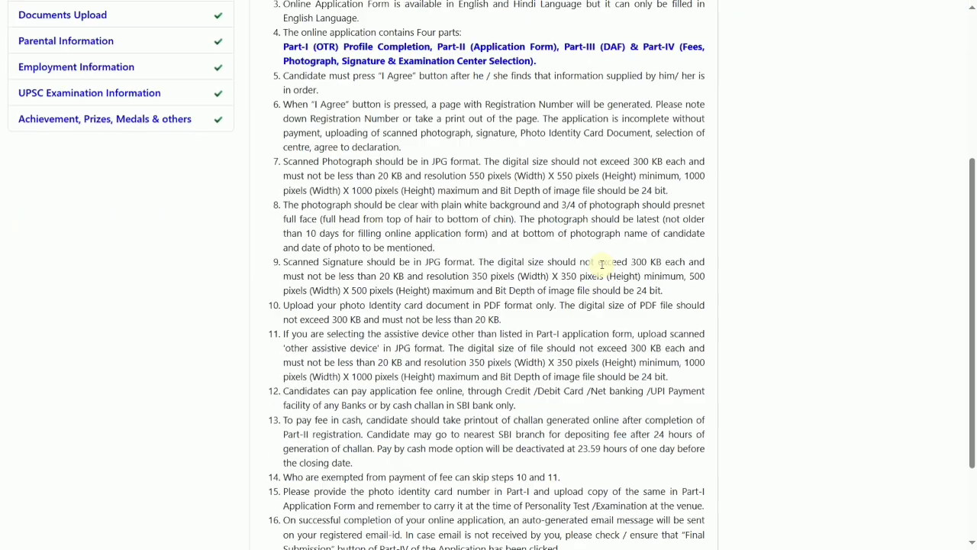
pyautogui.scroll(5, 602, 264)
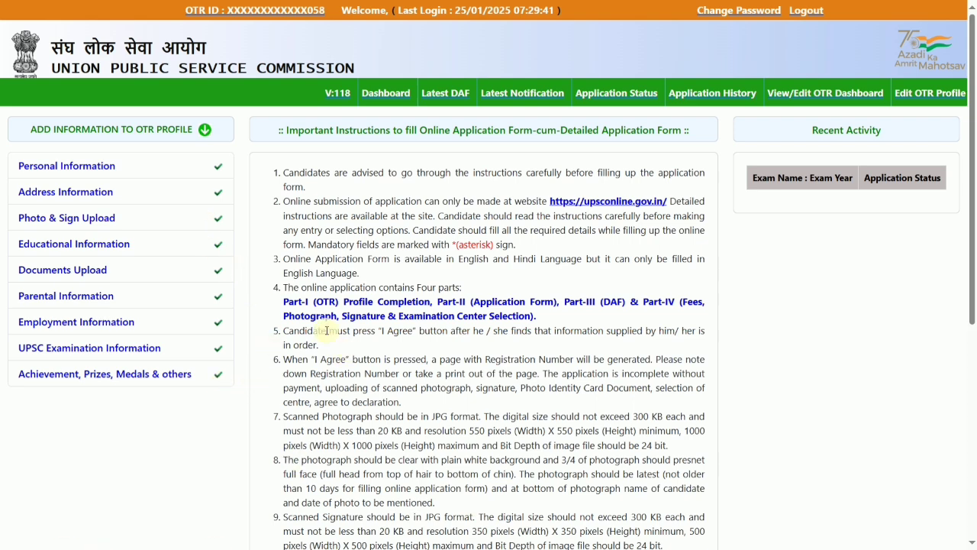
# Step: Open Part-I of the Civil Services (Preliminary) Examination 2025 from the latest notifications and translate its instructions page into Tamil
pyautogui.click(522, 100)
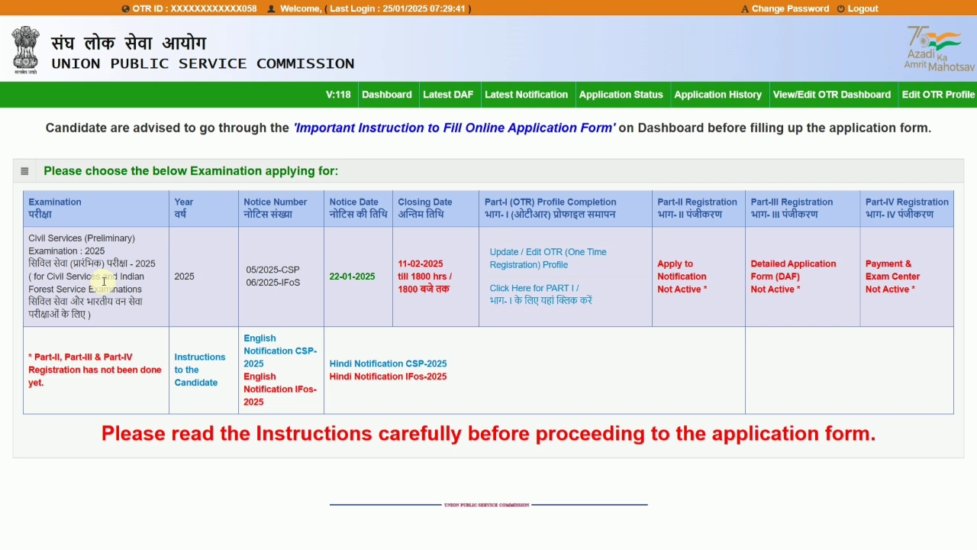
pyautogui.click(536, 293)
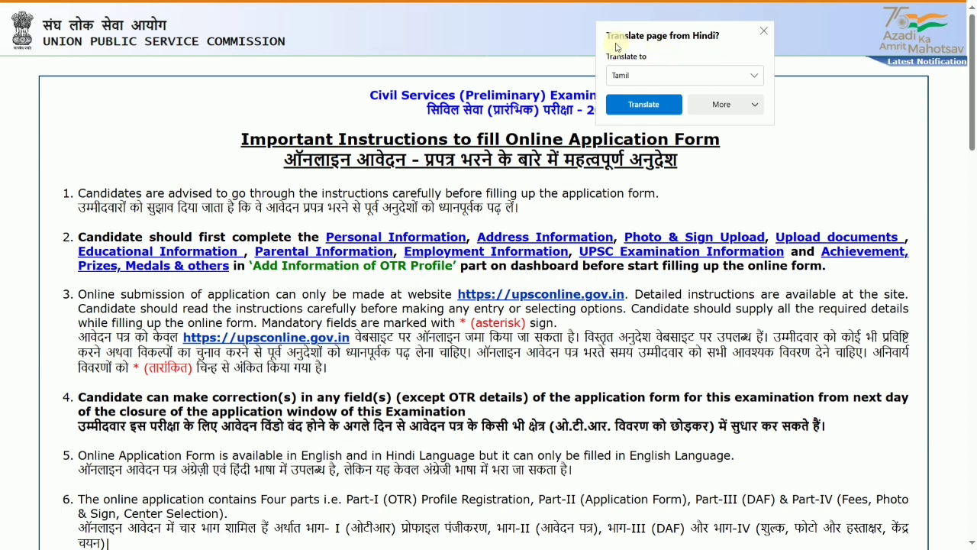
pyautogui.click(645, 106)
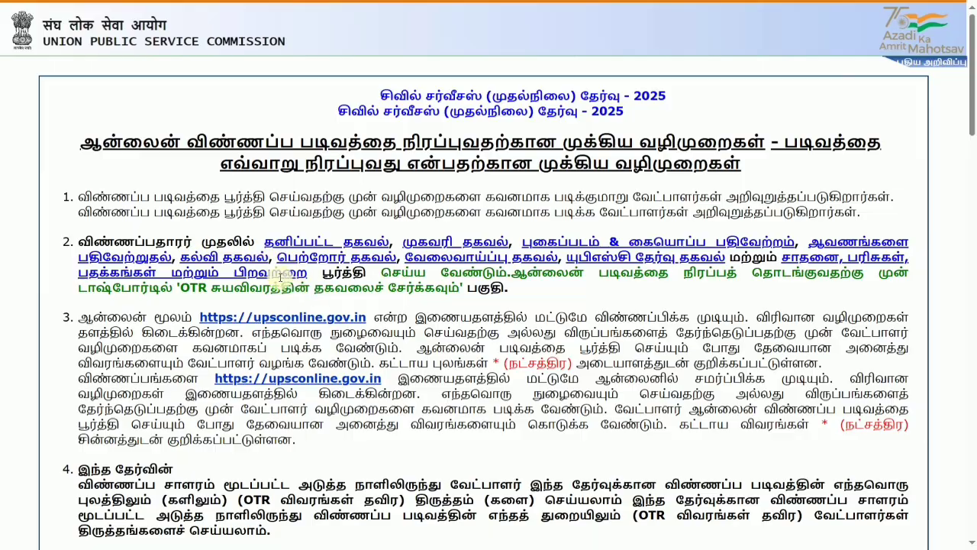
# Step: Go through the translated application instructions and confirm they are read and understood to reach the Part-I registration
pyautogui.scroll(-5, 416, 327)
pyautogui.scroll(5, 428, 324)
pyautogui.scroll(-5, 447, 327)
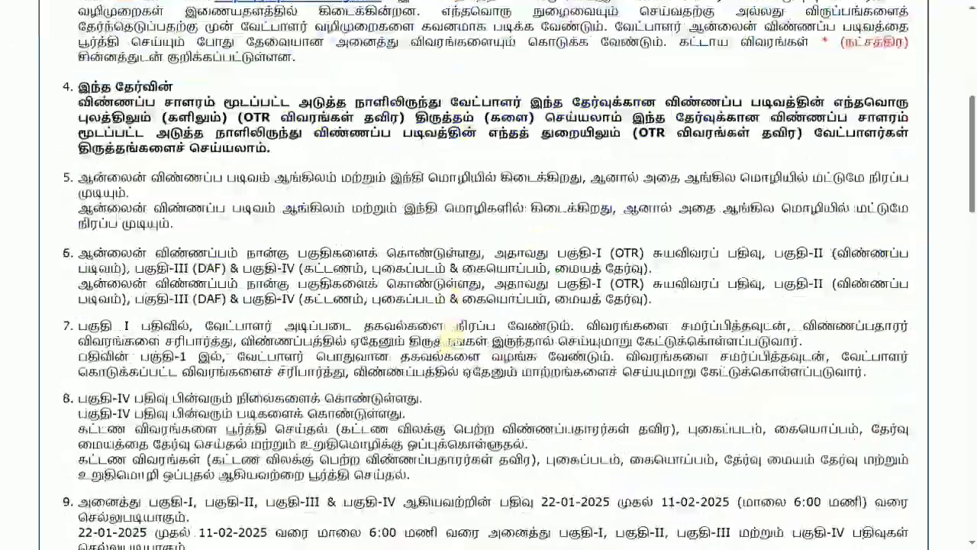
pyautogui.scroll(-15, 450, 330)
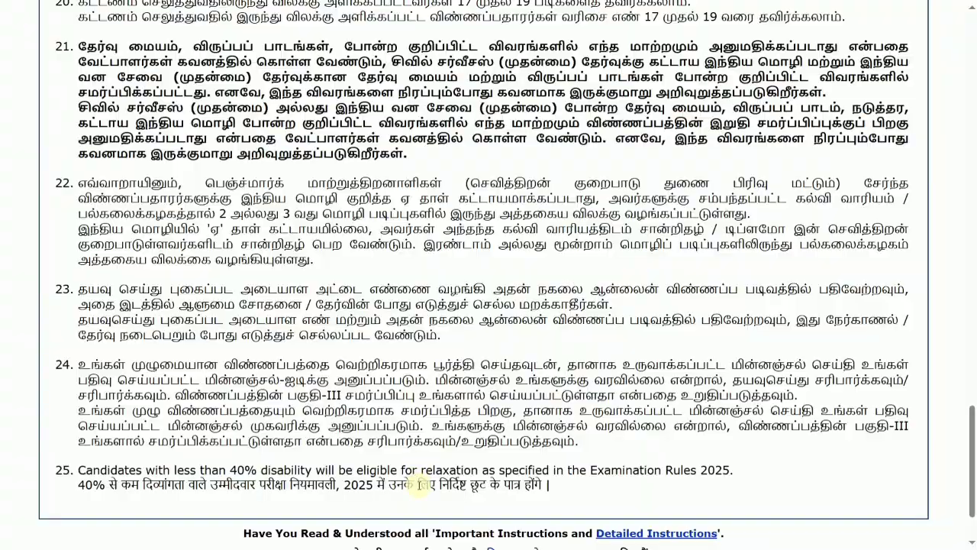
pyautogui.scroll(-2, 419, 485)
pyautogui.scroll(-1, 417, 489)
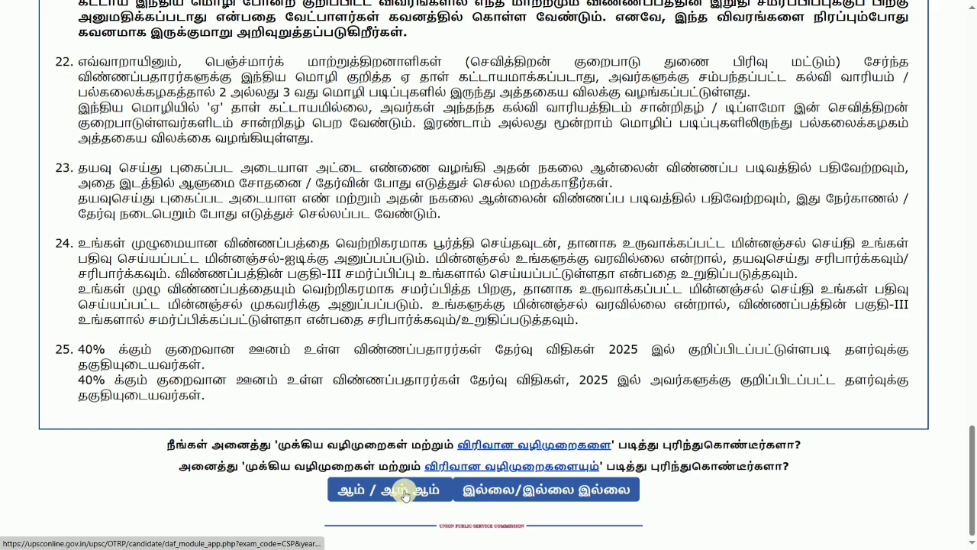
pyautogui.click(405, 492)
pyautogui.click(600, 101)
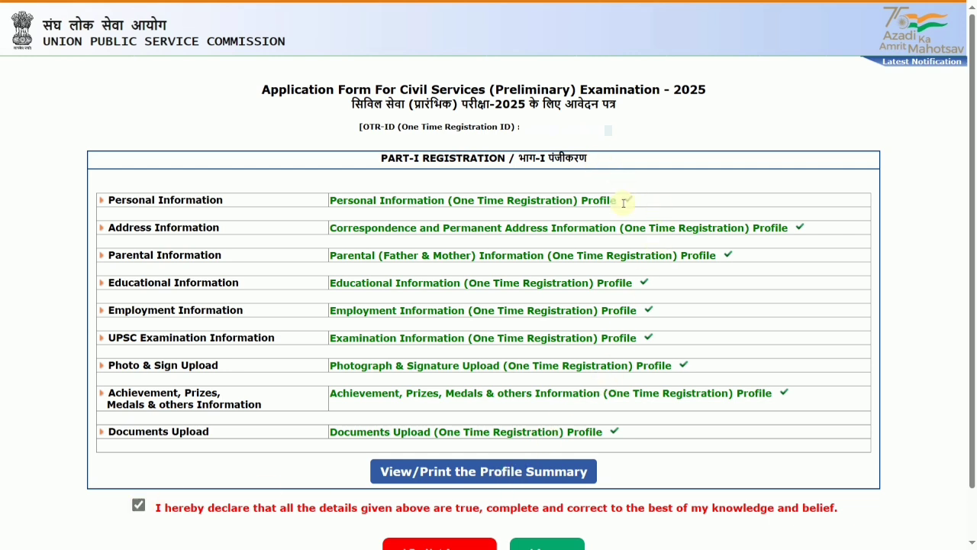
# Step: Agree to the Part-I registration declaration and open the Part-II registration form at its Educational Qualification section
pyautogui.scroll(-1, 633, 245)
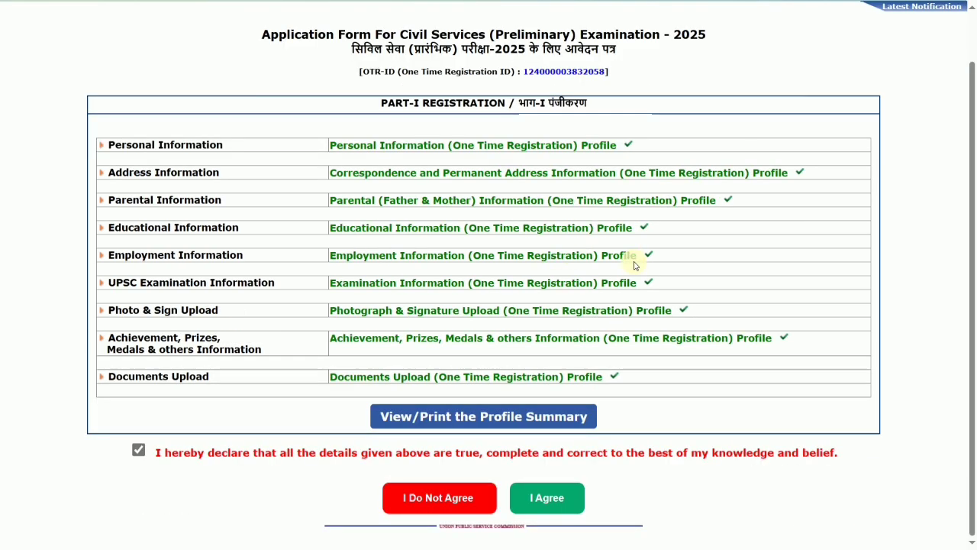
pyautogui.click(548, 503)
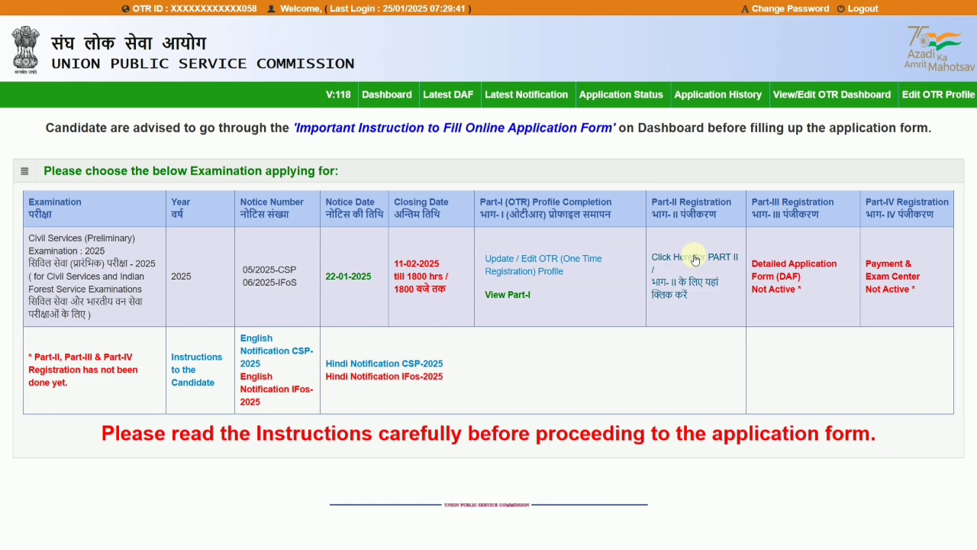
pyautogui.click(696, 259)
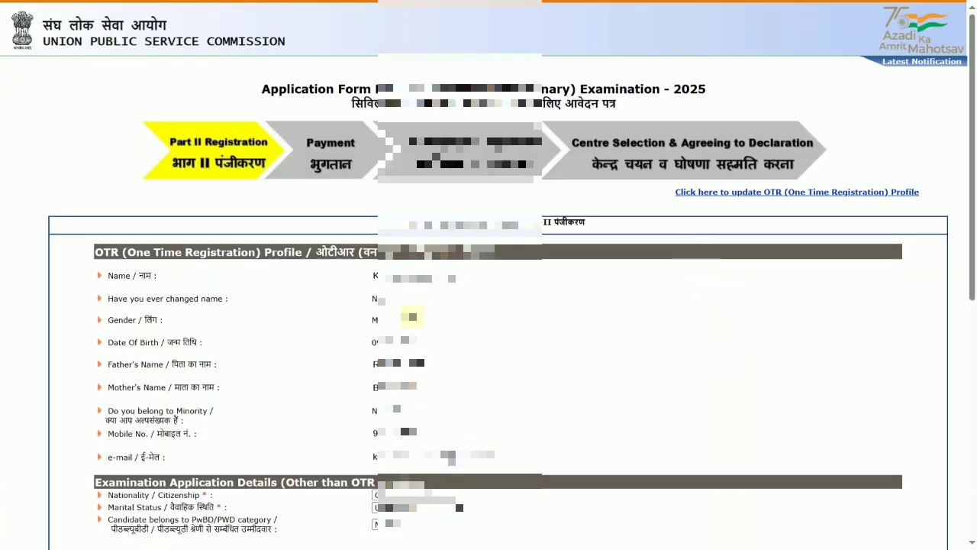
pyautogui.scroll(-2, 481, 316)
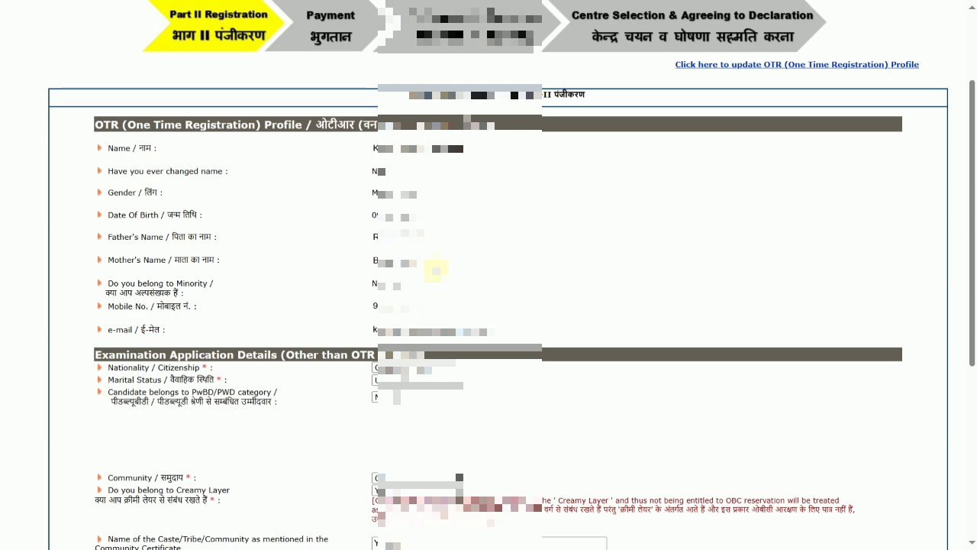
pyautogui.scroll(-4, 463, 283)
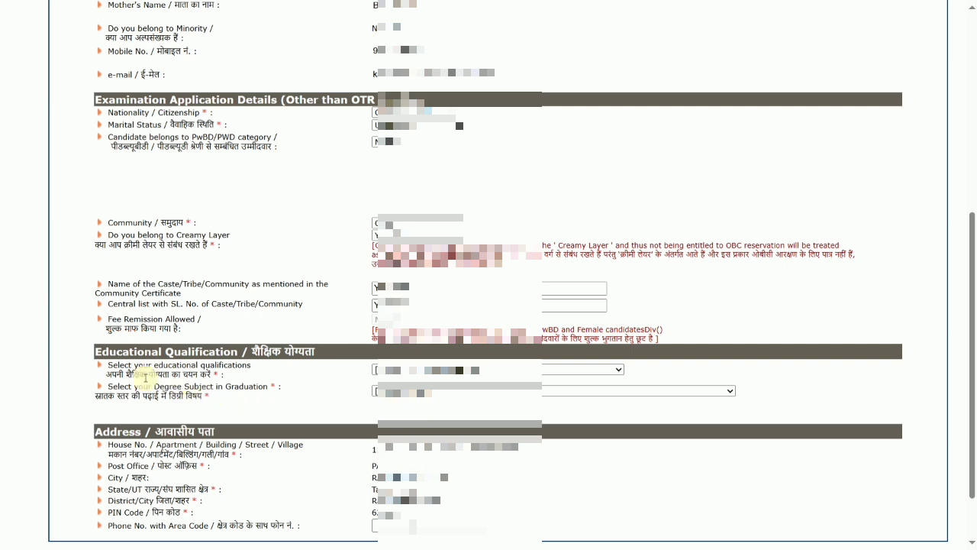
pyautogui.click(397, 369)
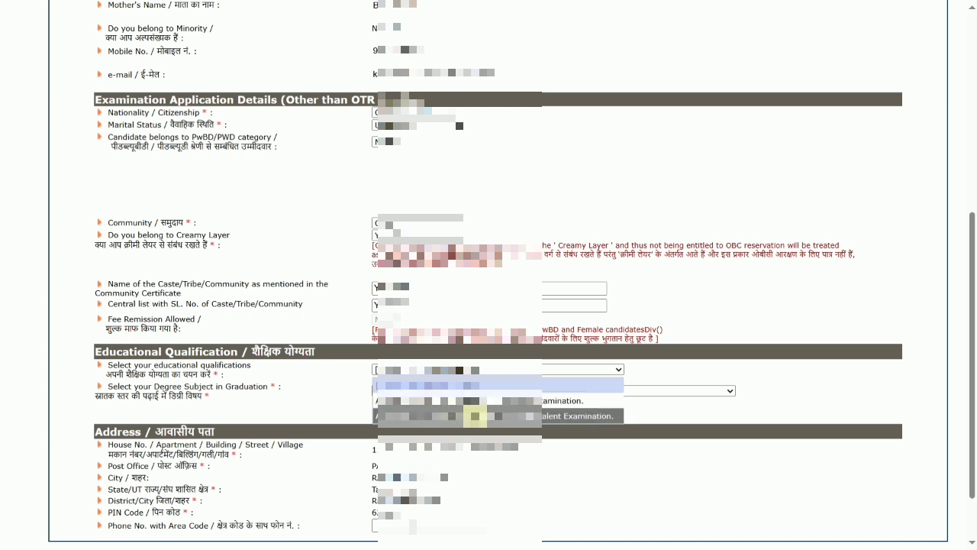
pyautogui.click(489, 416)
pyautogui.click(527, 390)
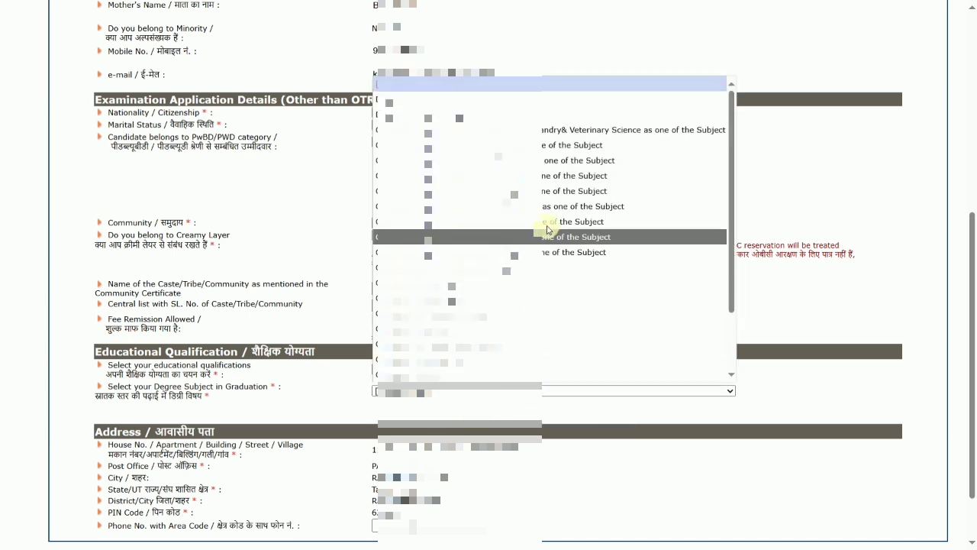
pyautogui.click(317, 261)
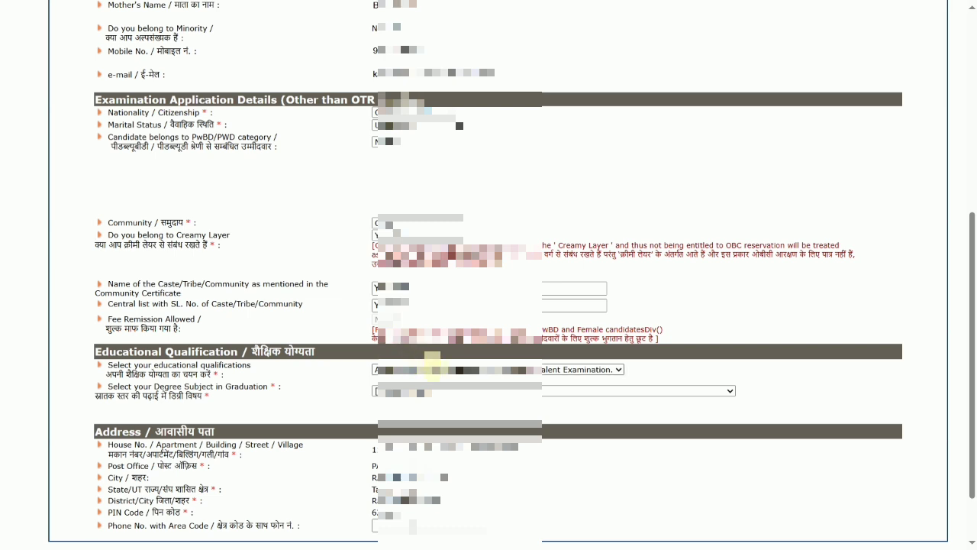
# Step: Choose the educational qualification, graduation degree subject and examination to be considered for, and continue the Part-II registration
pyautogui.click(444, 369)
pyautogui.click(457, 401)
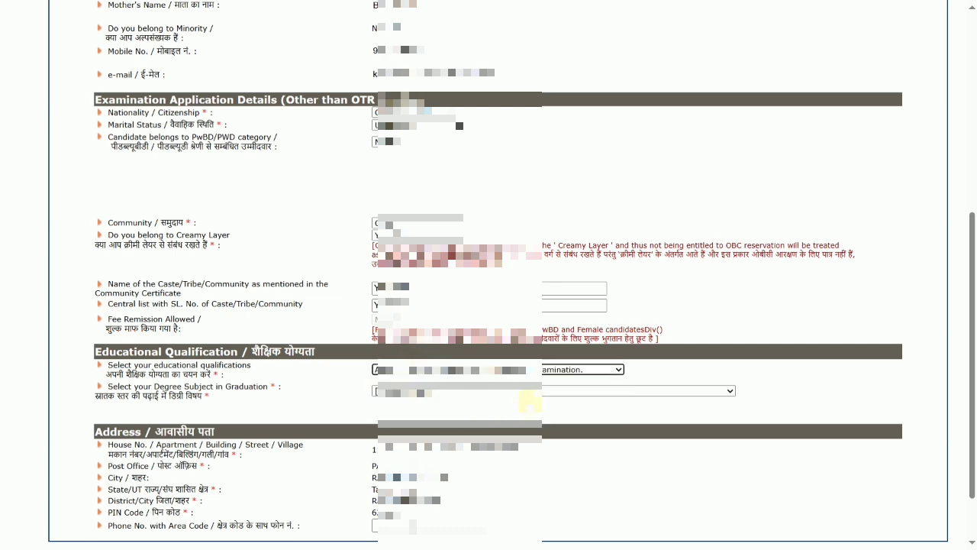
pyautogui.click(547, 390)
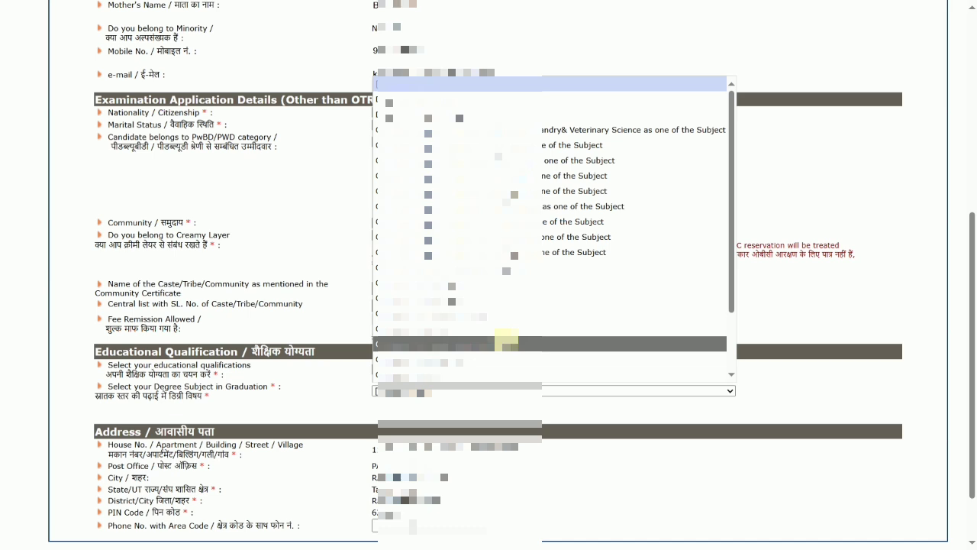
pyautogui.scroll(-2, 533, 267)
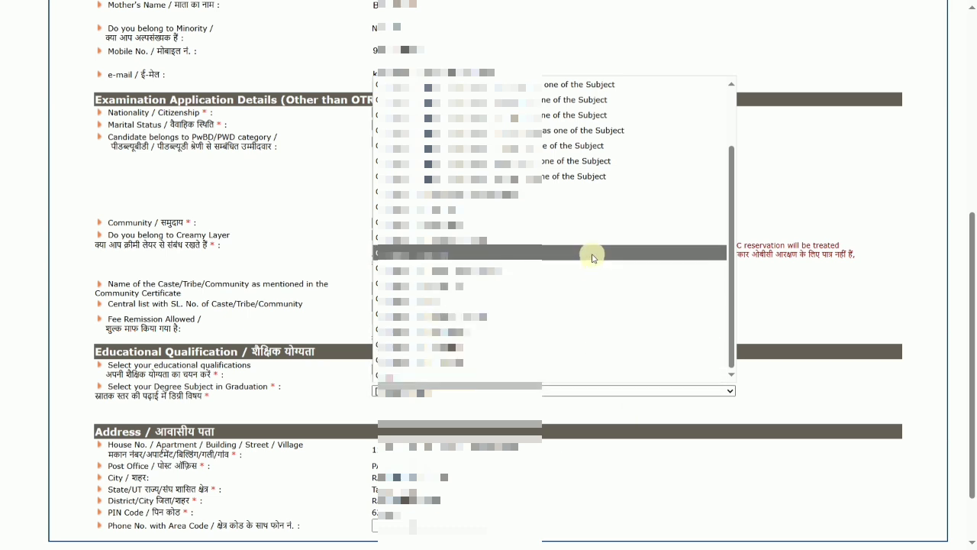
pyautogui.scroll(3, 519, 162)
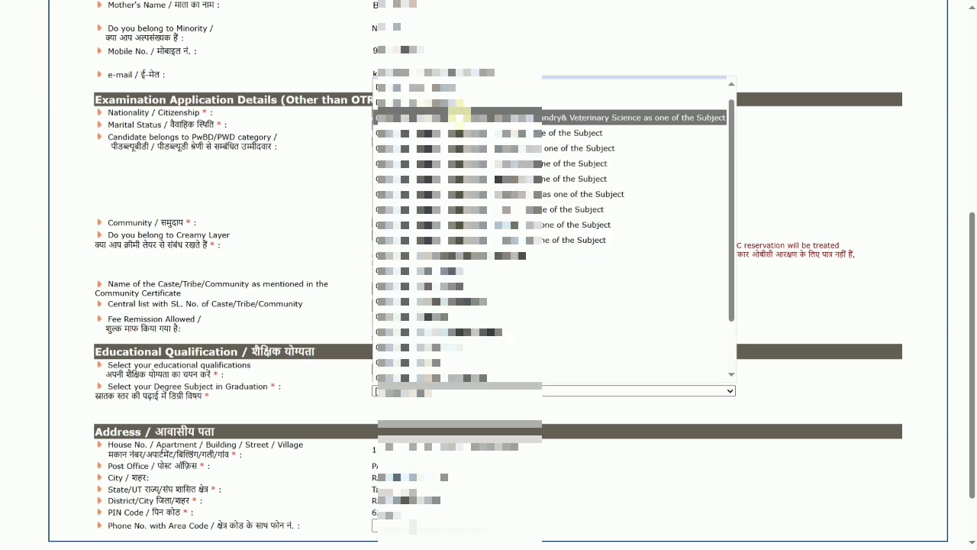
pyautogui.scroll(-2, 771, 521)
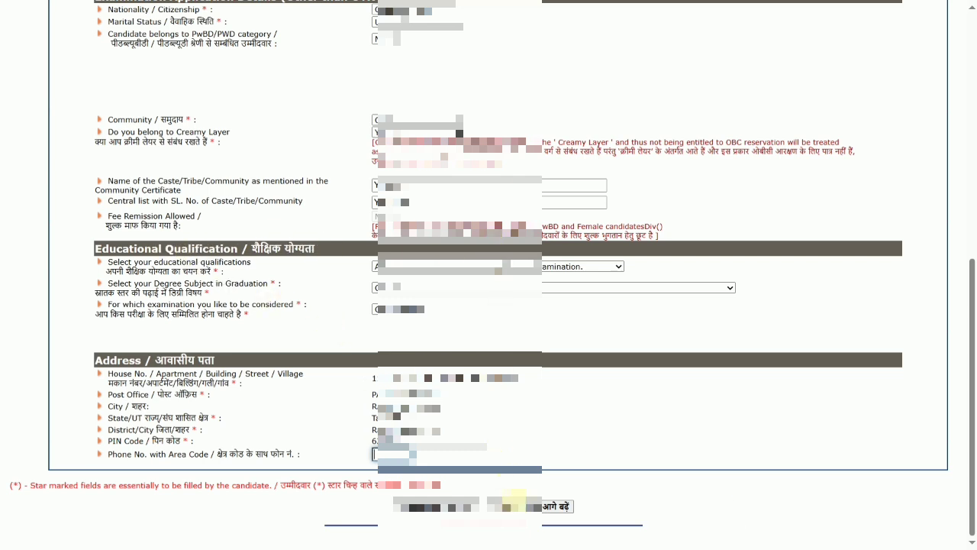
pyautogui.click(517, 504)
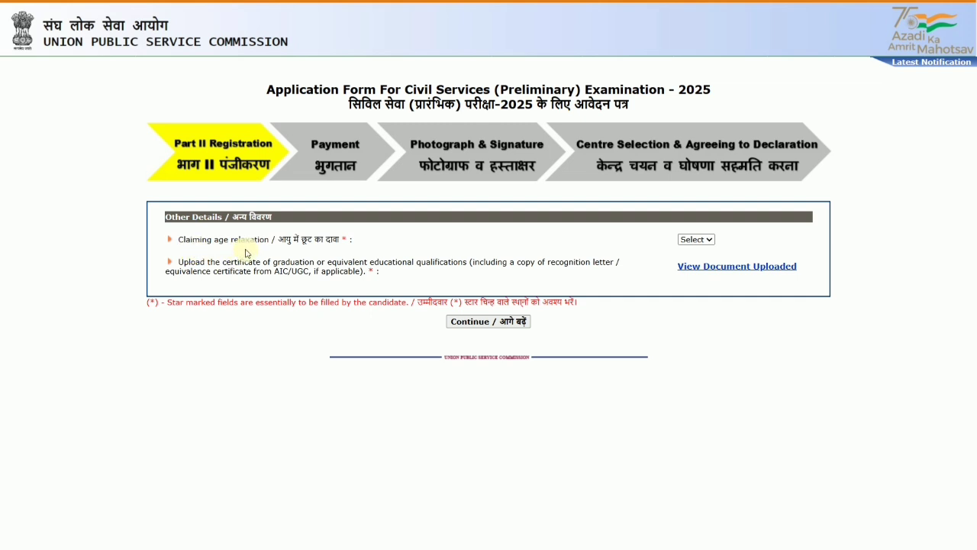
pyautogui.click(705, 241)
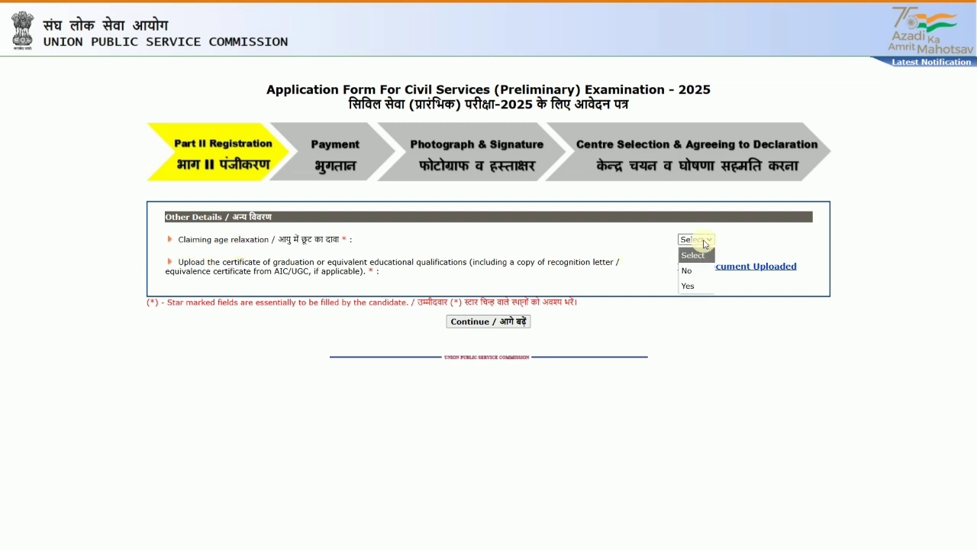
pyautogui.click(689, 286)
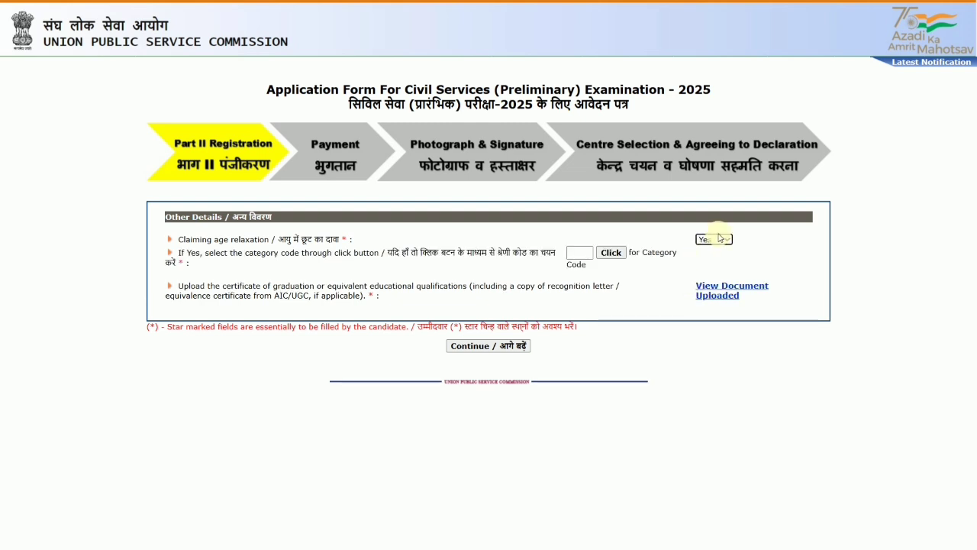
pyautogui.click(580, 255)
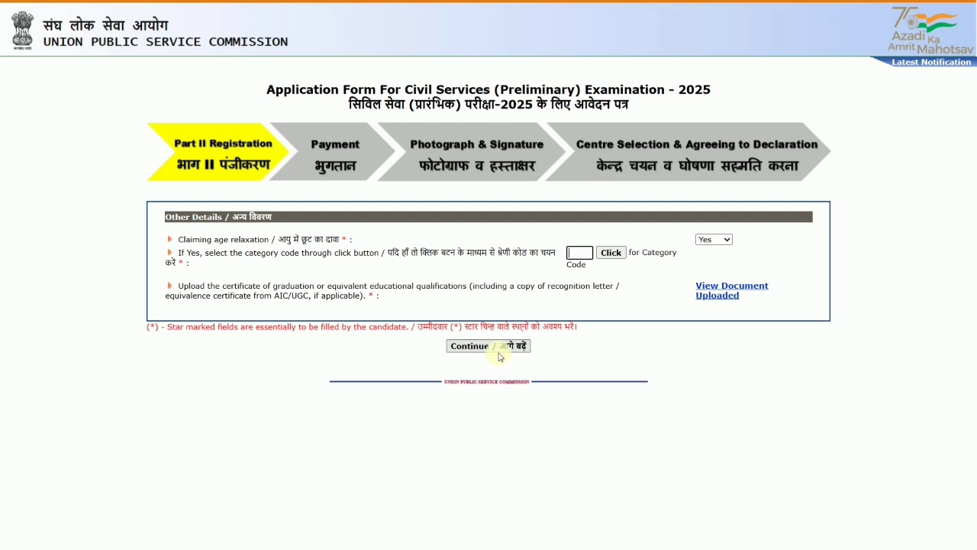
# Step: Set the age relaxation claim to No in the Other Details section and continue the Part-II registration
pyautogui.click(714, 239)
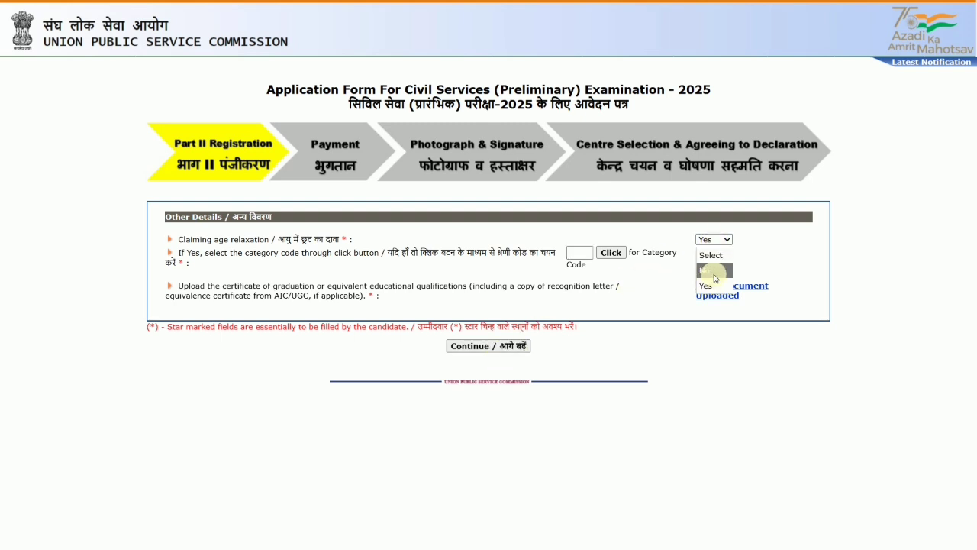
pyautogui.click(710, 281)
pyautogui.click(493, 323)
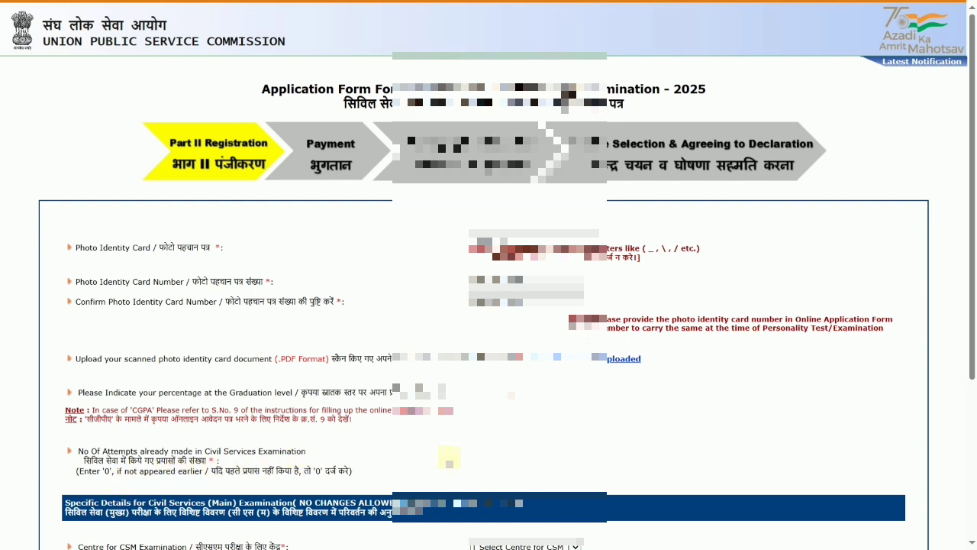
# Step: Fill in the number of attempts already made in the Civil Services Examination and choose the centre for the CSM Examination
pyautogui.click(483, 456)
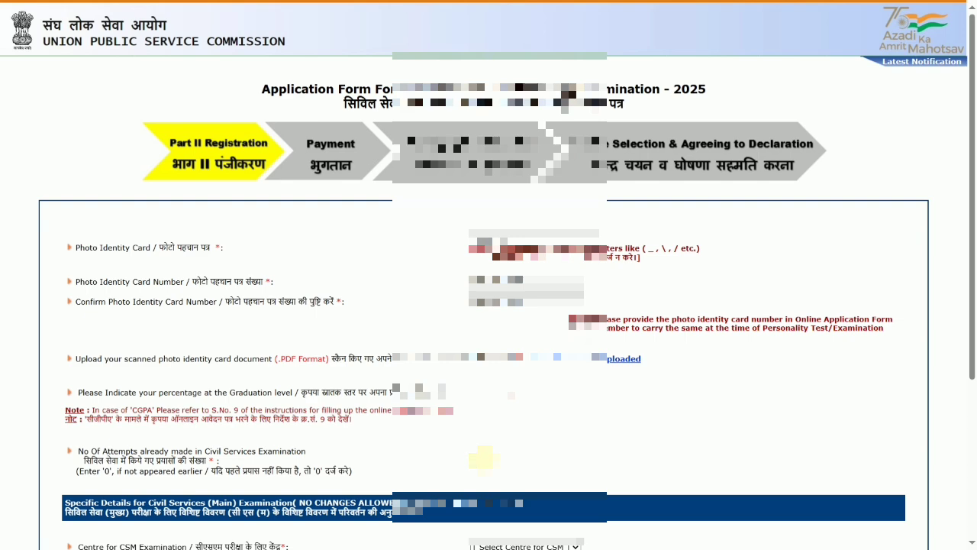
pyautogui.scroll(-2, 631, 439)
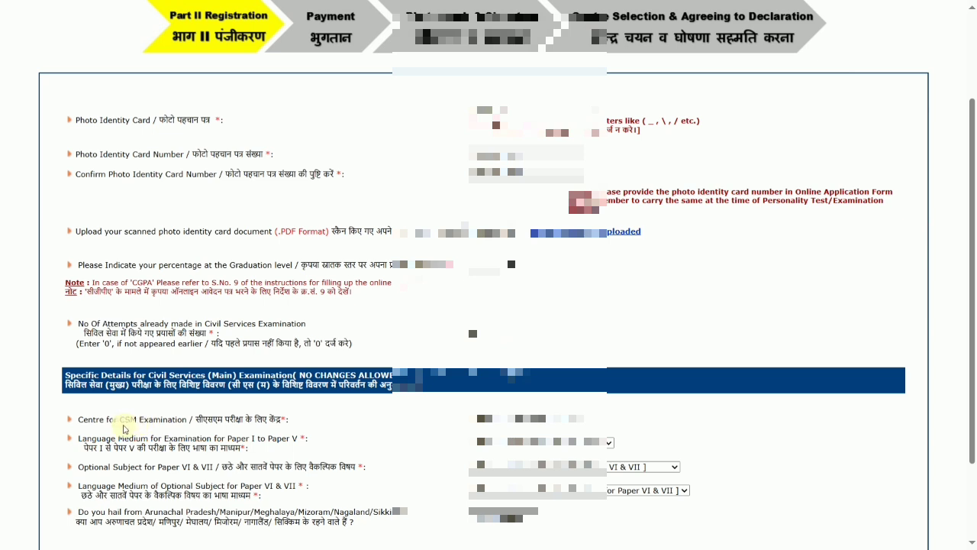
pyautogui.click(542, 418)
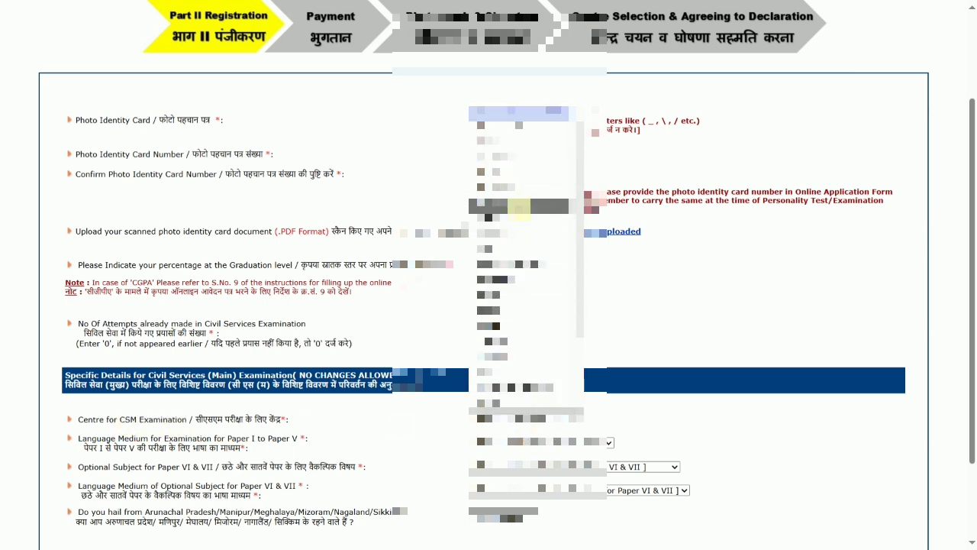
pyautogui.scroll(-2, 519, 306)
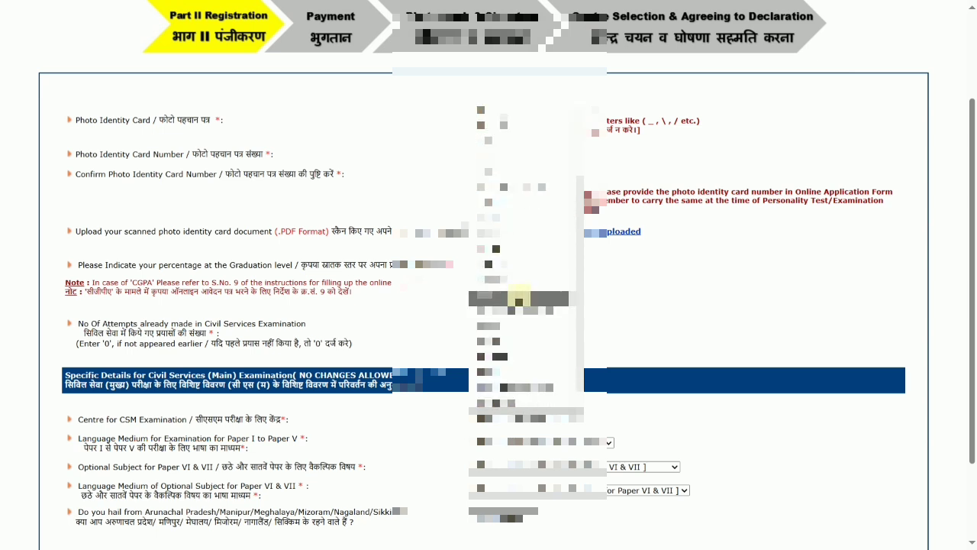
pyautogui.scroll(2, 523, 252)
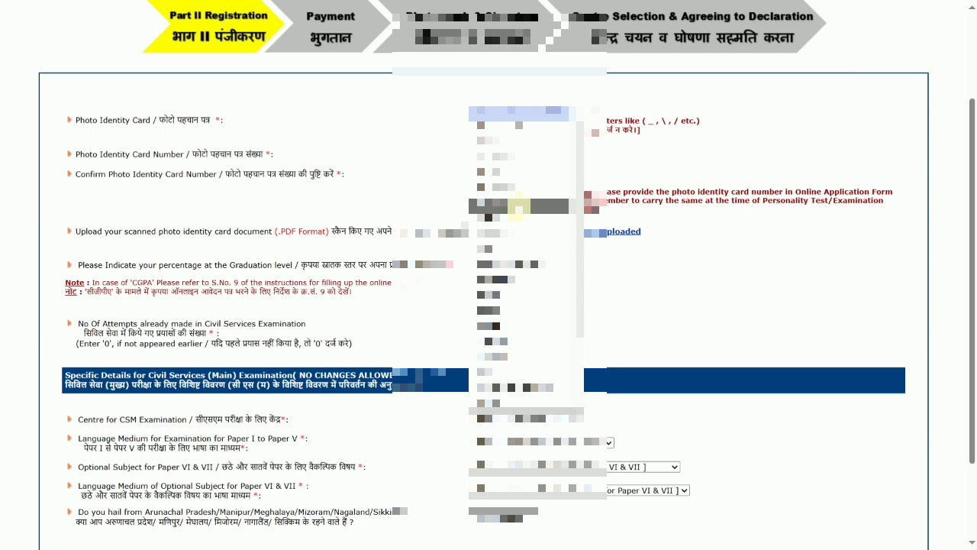
pyautogui.click(518, 206)
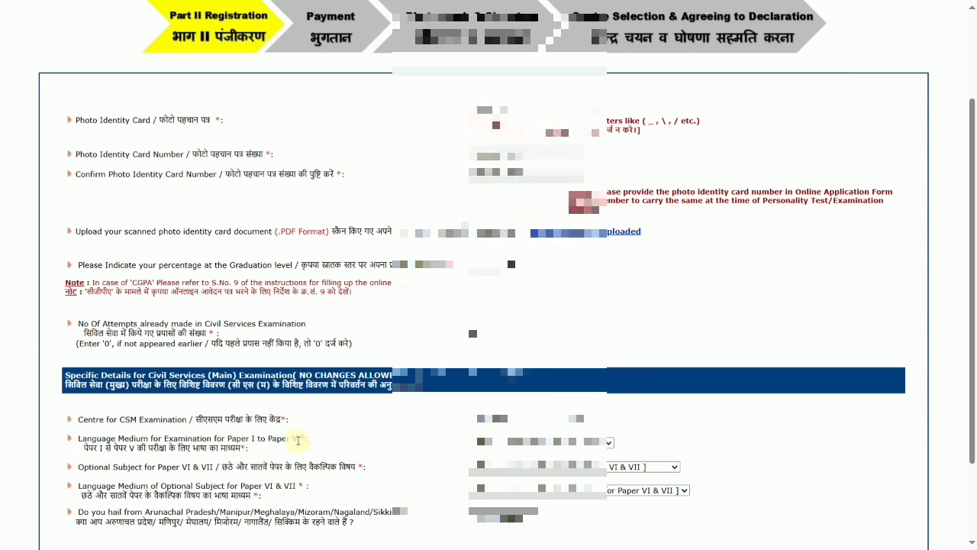
# Step: Choose the language medium of the examination for Paper I to Paper V
pyautogui.click(491, 442)
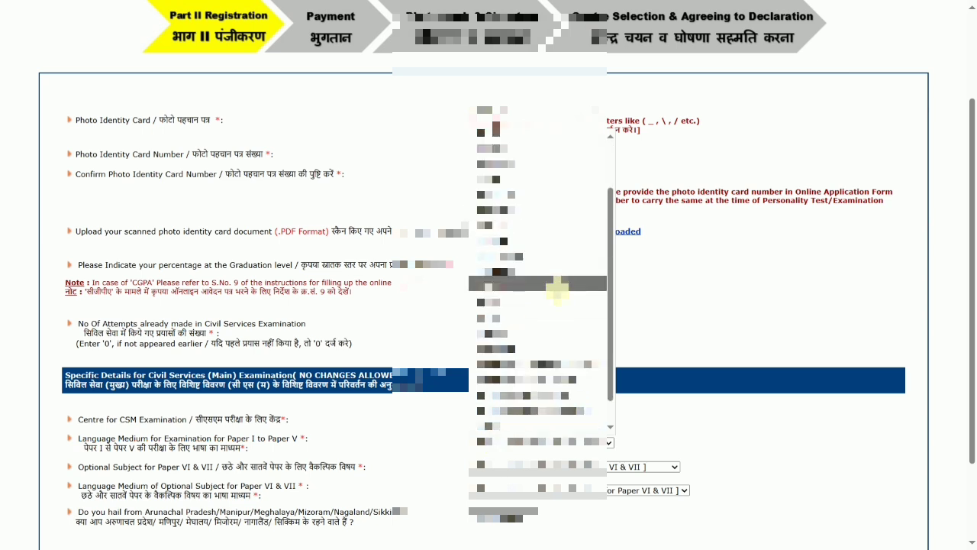
pyautogui.scroll(-2, 544, 302)
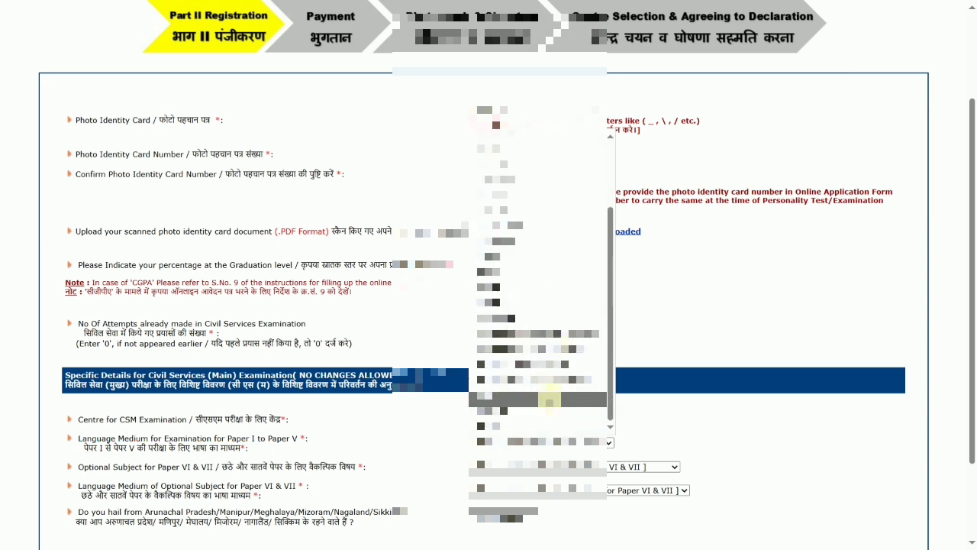
pyautogui.click(549, 400)
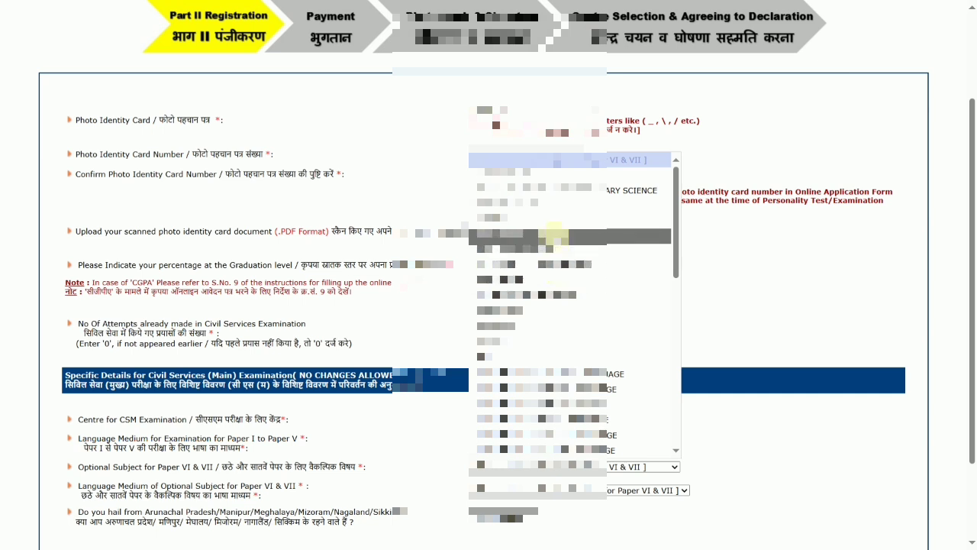
# Step: Choose the optional subject for Paper VI & VII and the language medium of that optional subject
pyautogui.scroll(-3, 578, 340)
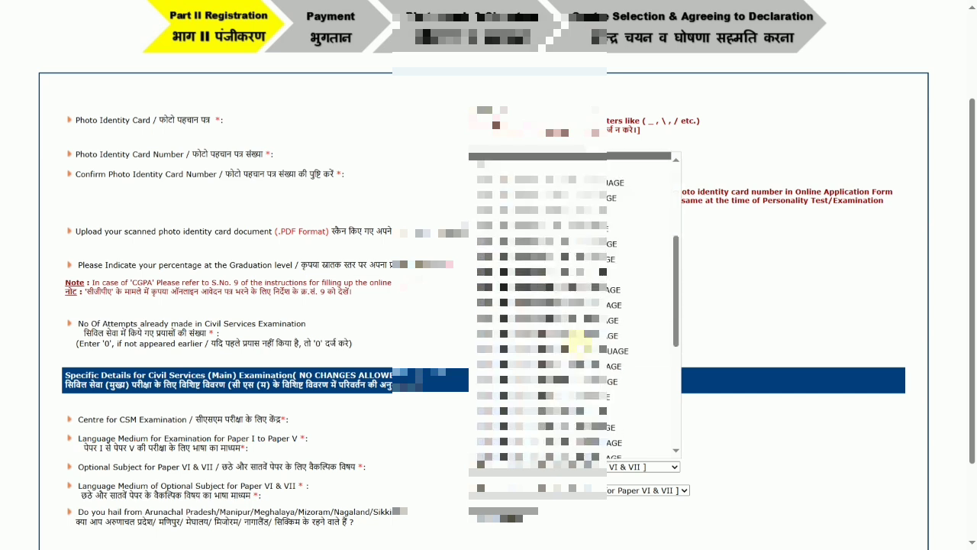
pyautogui.scroll(-5, 578, 341)
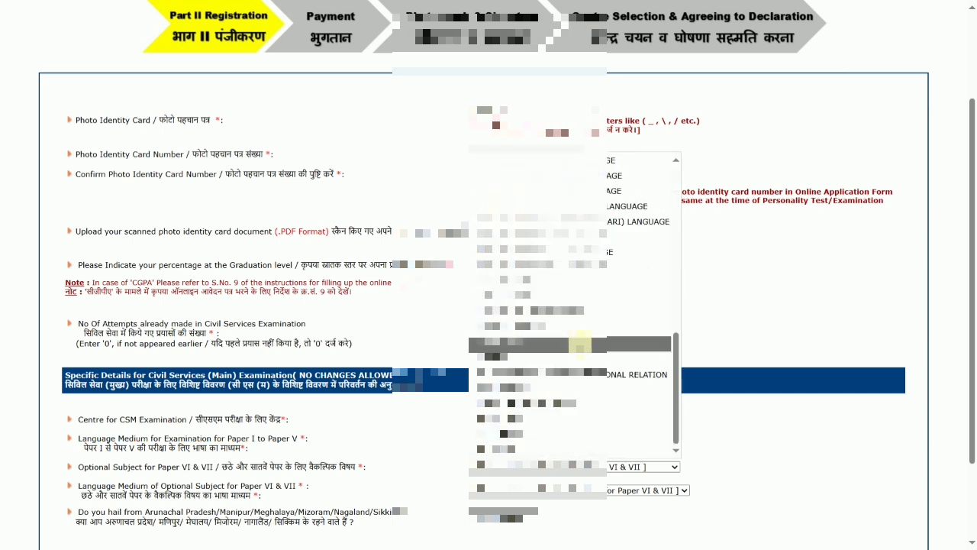
pyautogui.scroll(8, 581, 345)
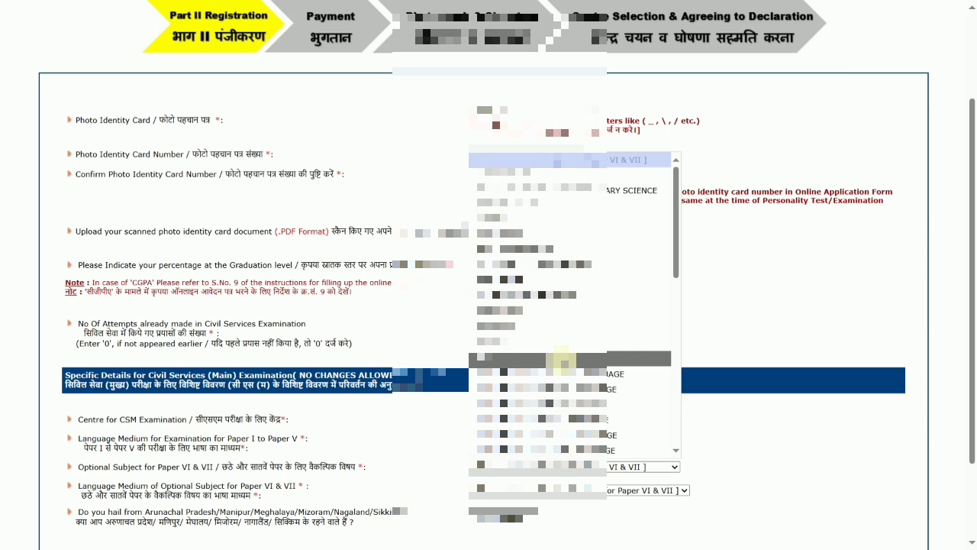
pyautogui.click(562, 359)
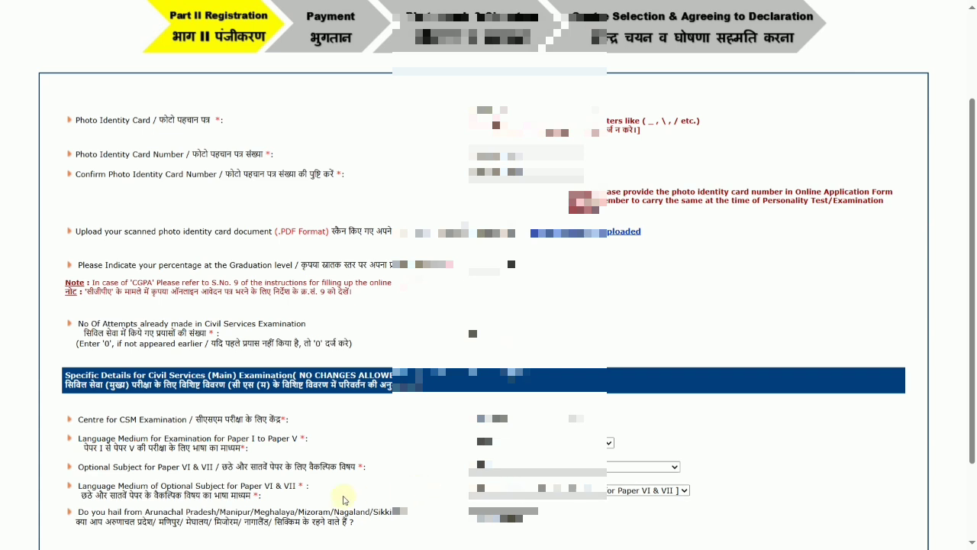
pyautogui.click(523, 492)
pyautogui.click(527, 463)
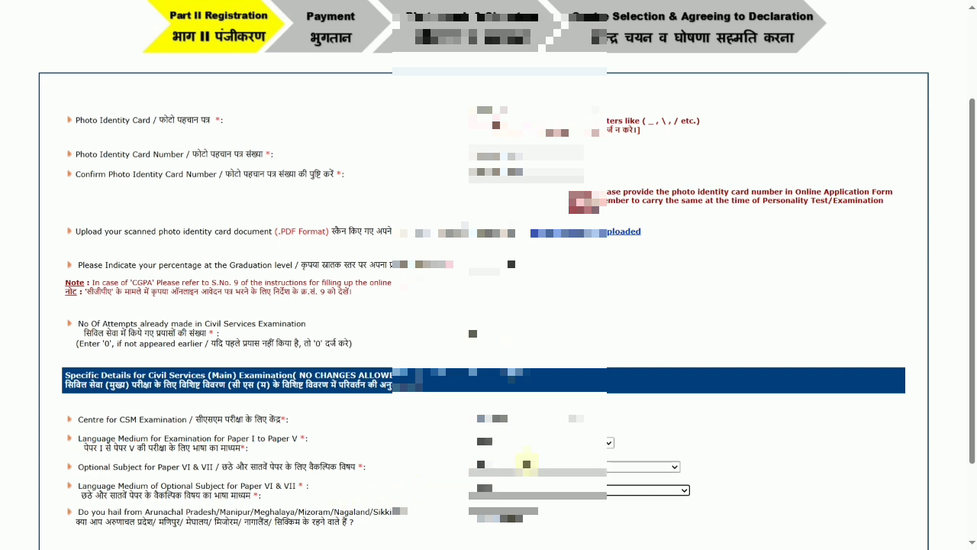
# Step: Answer No to hailing from the listed states, select the language for Paper A, and continue to the application details verification
pyautogui.scroll(-1, 603, 526)
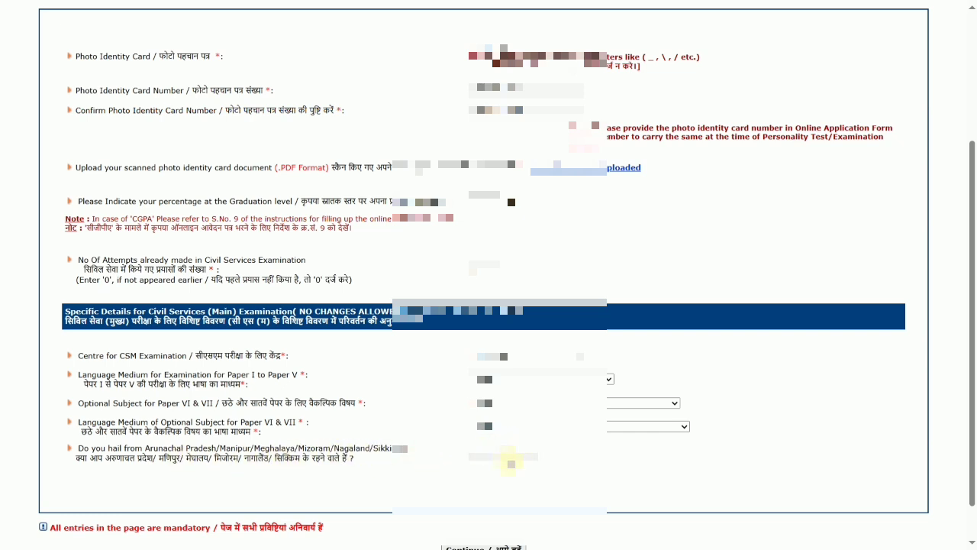
pyautogui.click(510, 458)
pyautogui.click(496, 501)
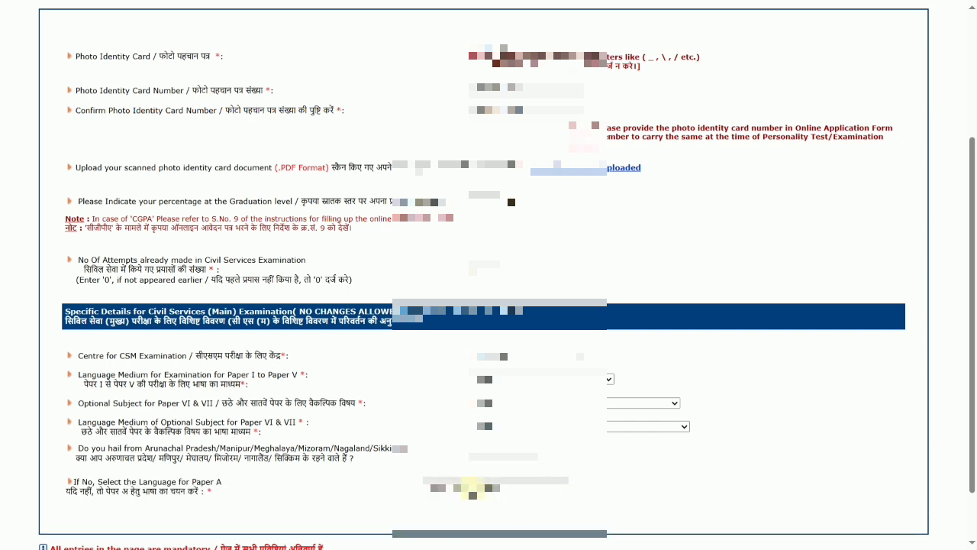
pyautogui.click(471, 487)
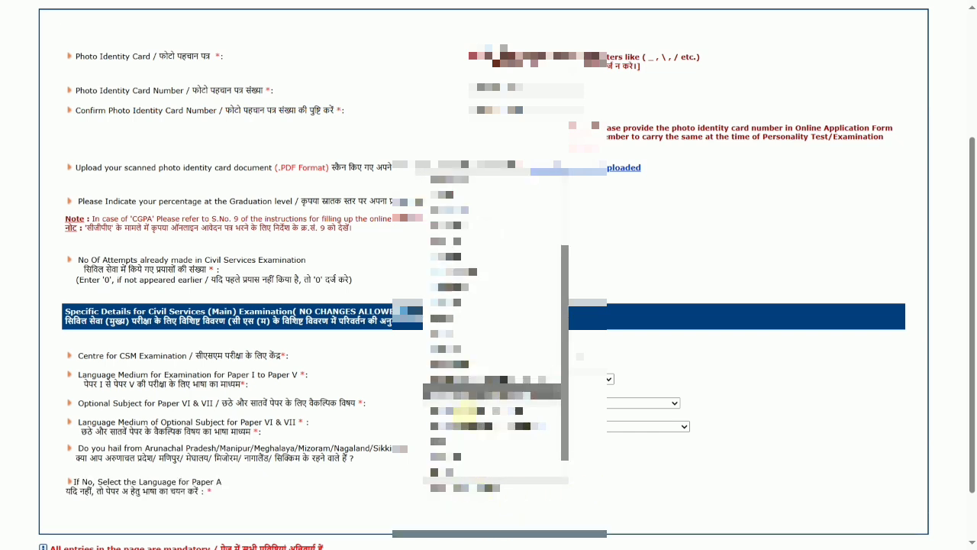
pyautogui.click(459, 439)
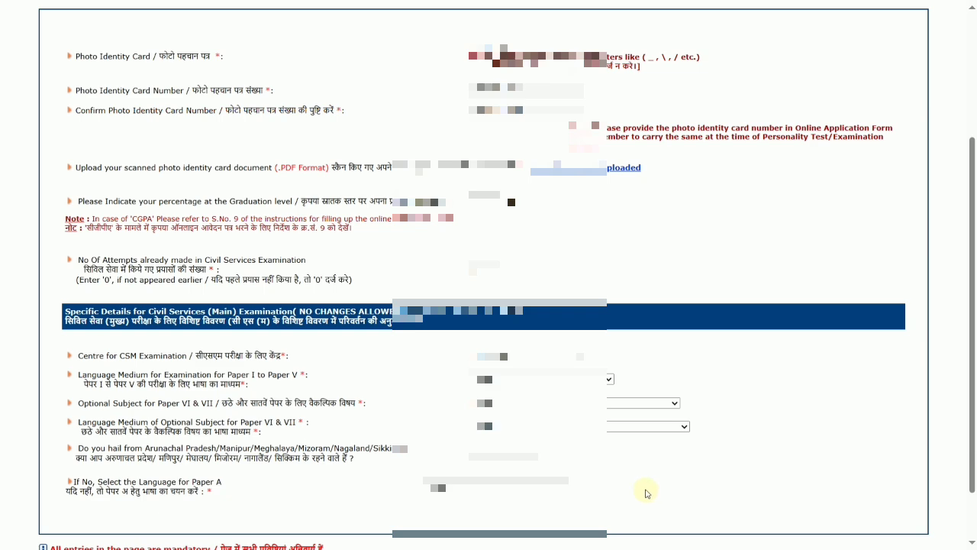
pyautogui.scroll(-2, 642, 493)
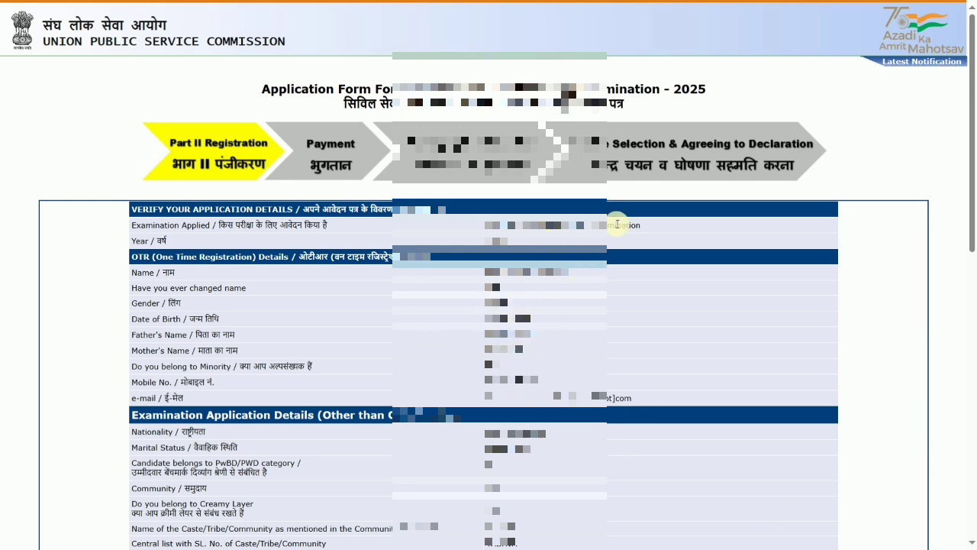
# Step: Review the application details, enter the code from the random image, and agree to submit the Part-II registration
pyautogui.scroll(-7, 600, 328)
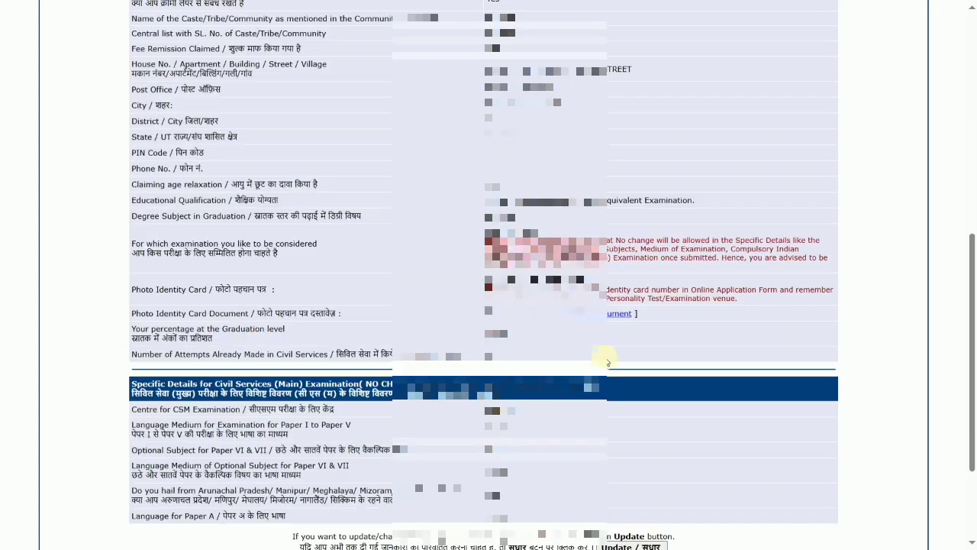
pyautogui.scroll(-2, 768, 508)
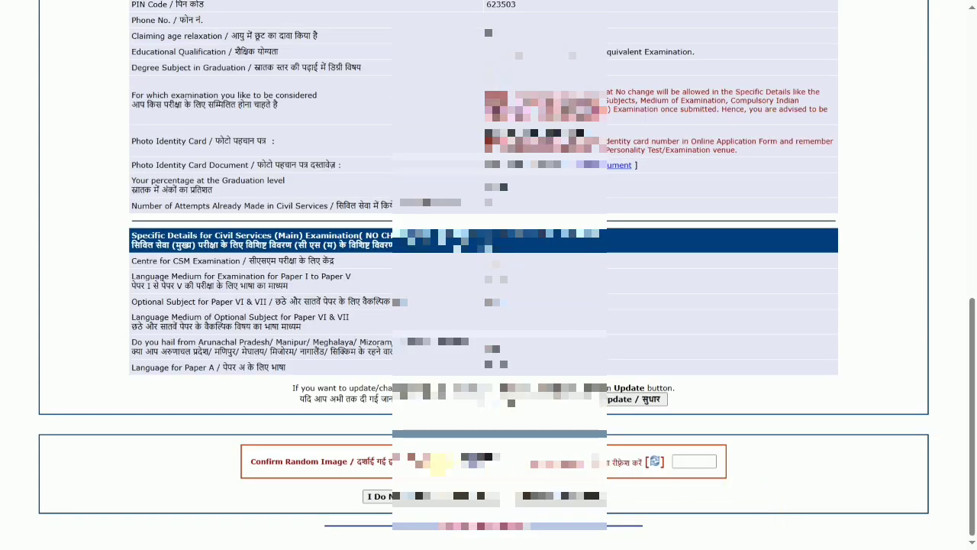
pyautogui.click(685, 463)
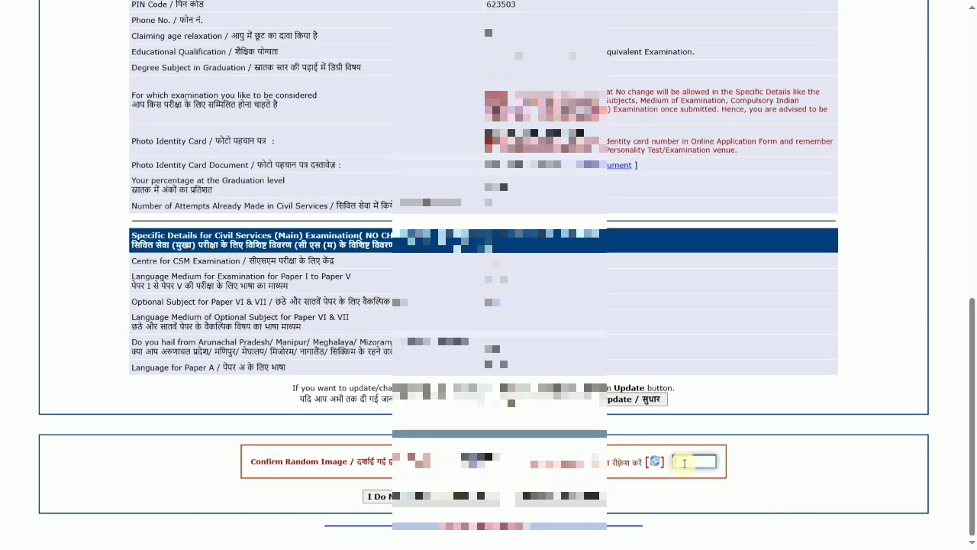
pyautogui.write('8')
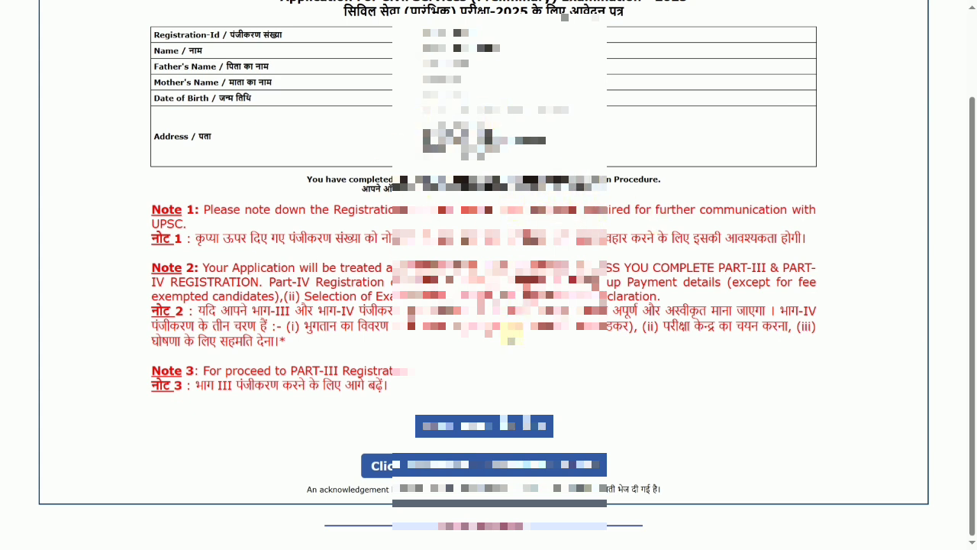
# Step: Try to save the registration slip as the PDF "UPSC - Registration Slip.pdf" in the Downloads folder
pyautogui.click(474, 426)
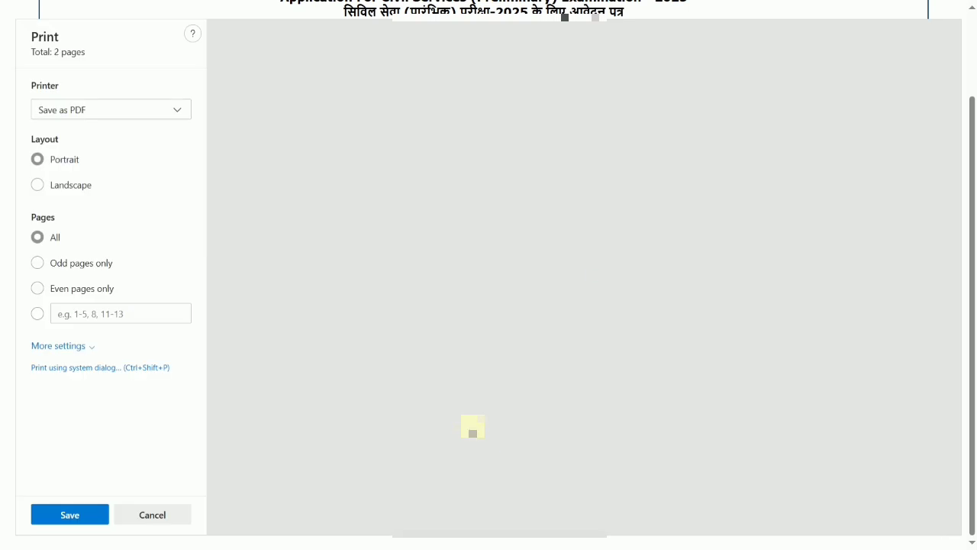
pyautogui.click(81, 517)
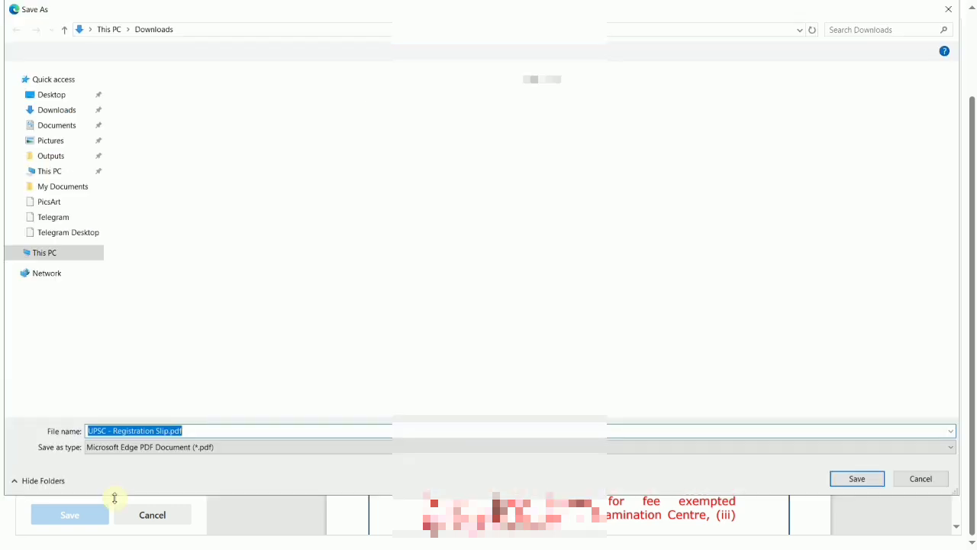
pyautogui.click(853, 479)
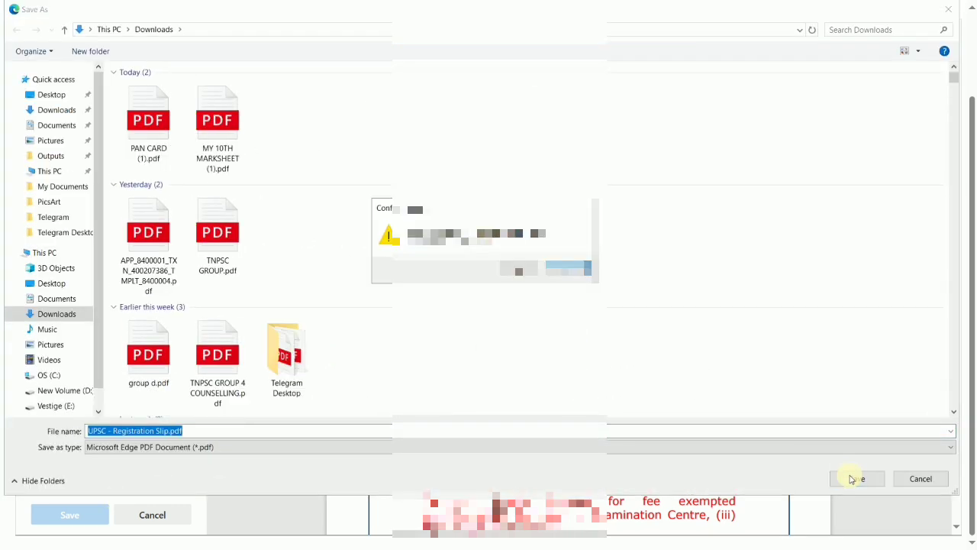
pyautogui.click(569, 268)
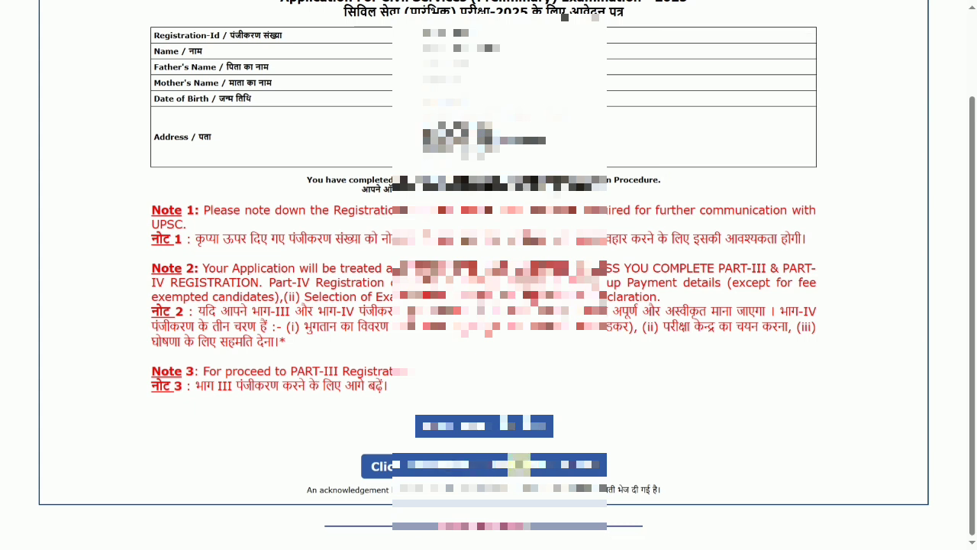
# Step: Proceed to the Part-III form, set the interview language medium to TAMIL and answer Yes to possessing the prescribed educational qualification
pyautogui.click(504, 458)
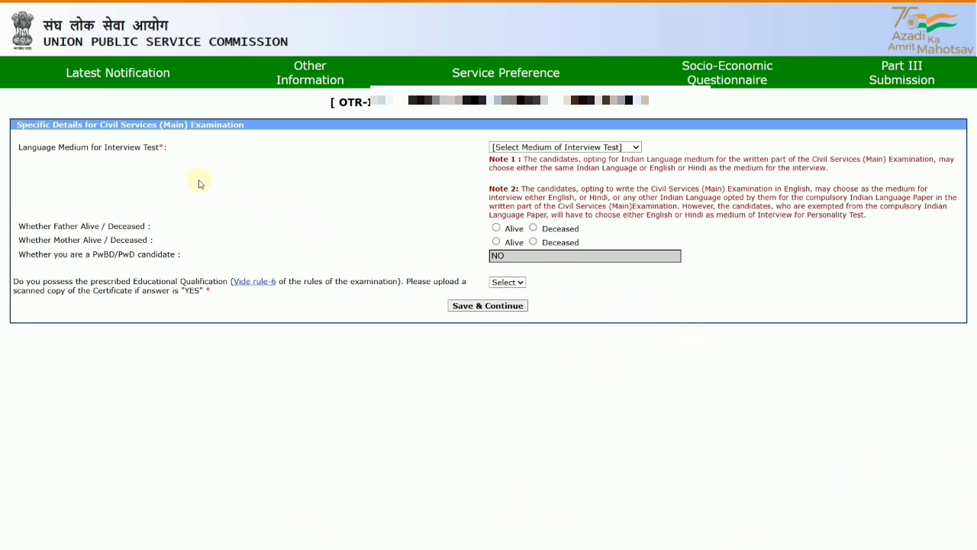
pyautogui.click(547, 148)
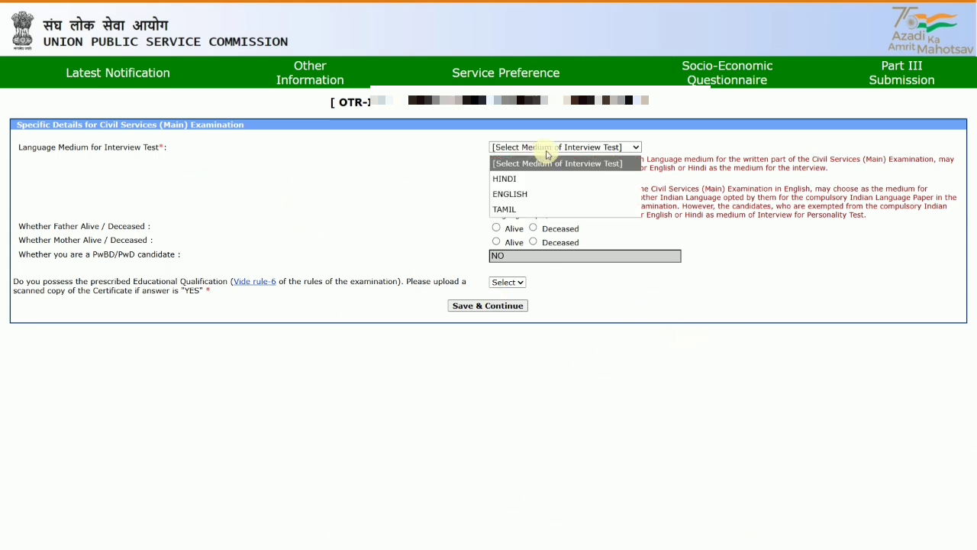
pyautogui.click(543, 209)
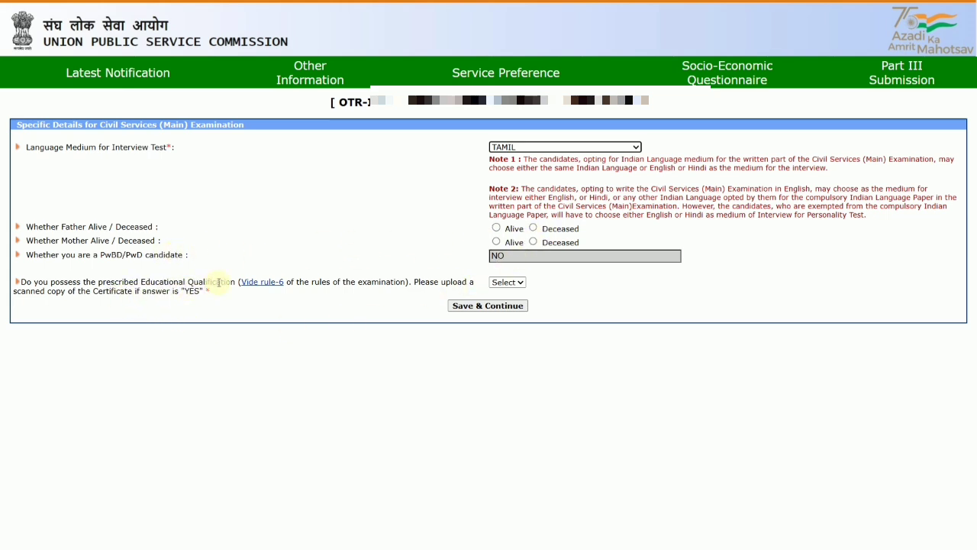
pyautogui.click(507, 282)
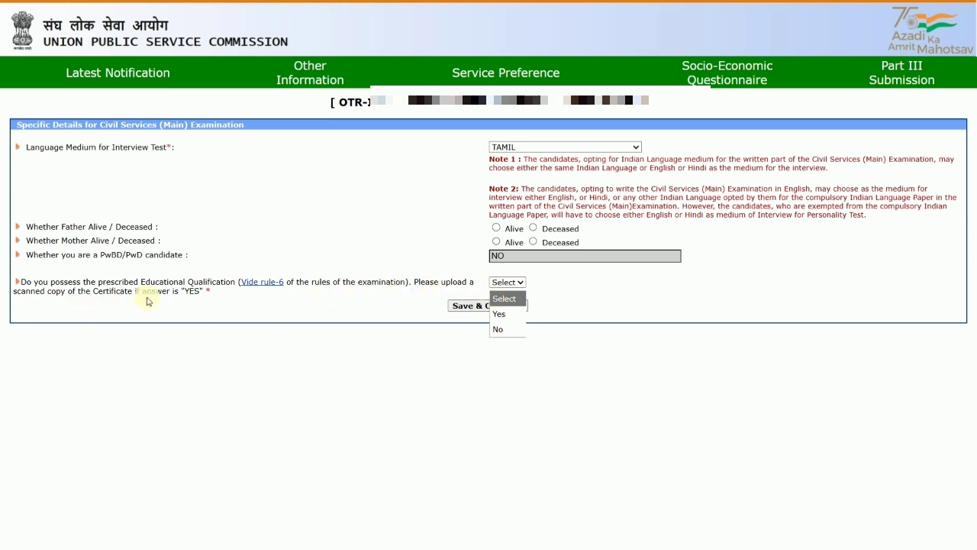
pyautogui.click(503, 316)
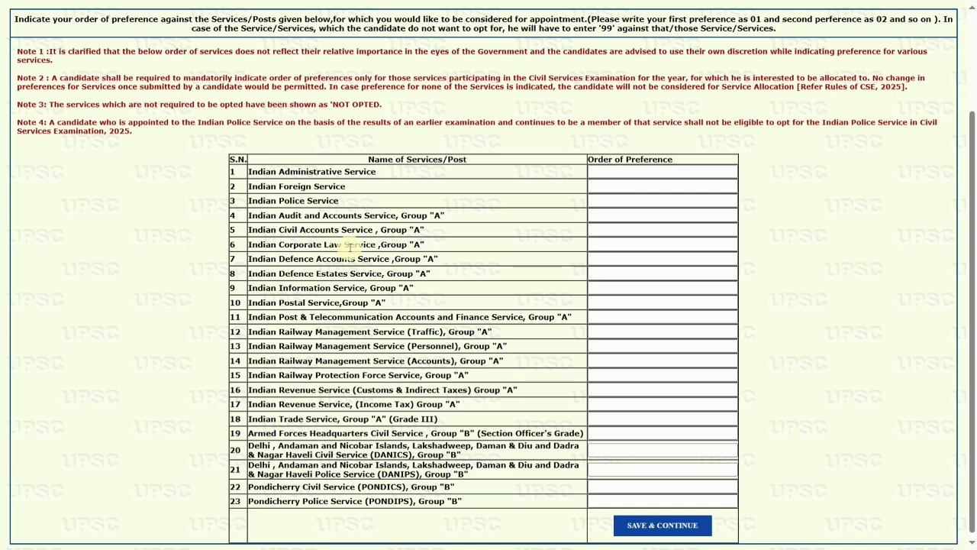
pyautogui.click(628, 246)
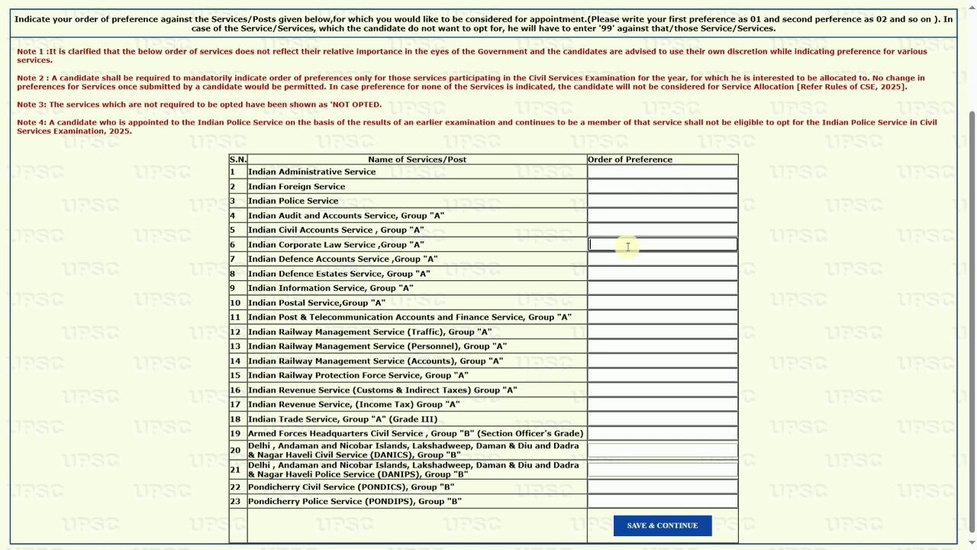
pyautogui.click(623, 232)
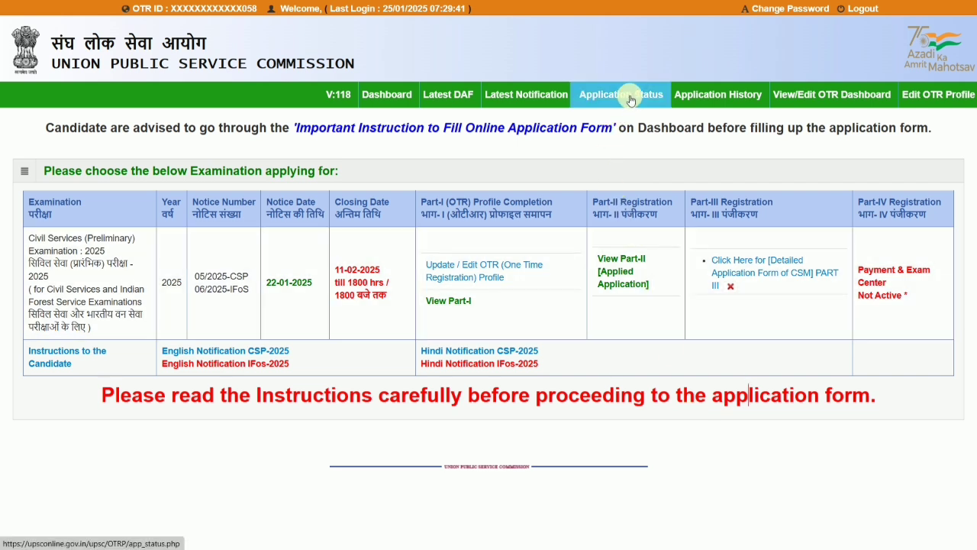
# Step: Open the Application Status page to check the status of each part of the application
pyautogui.click(631, 100)
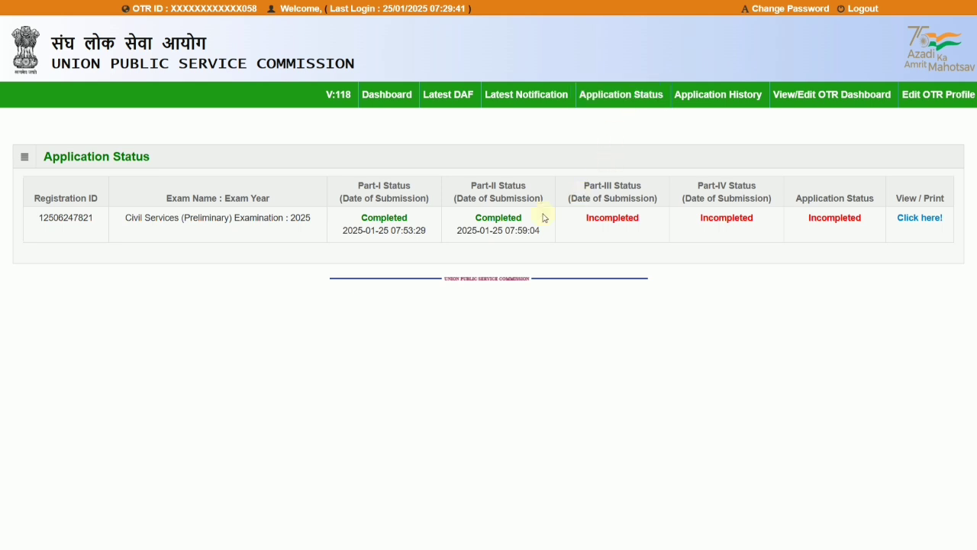